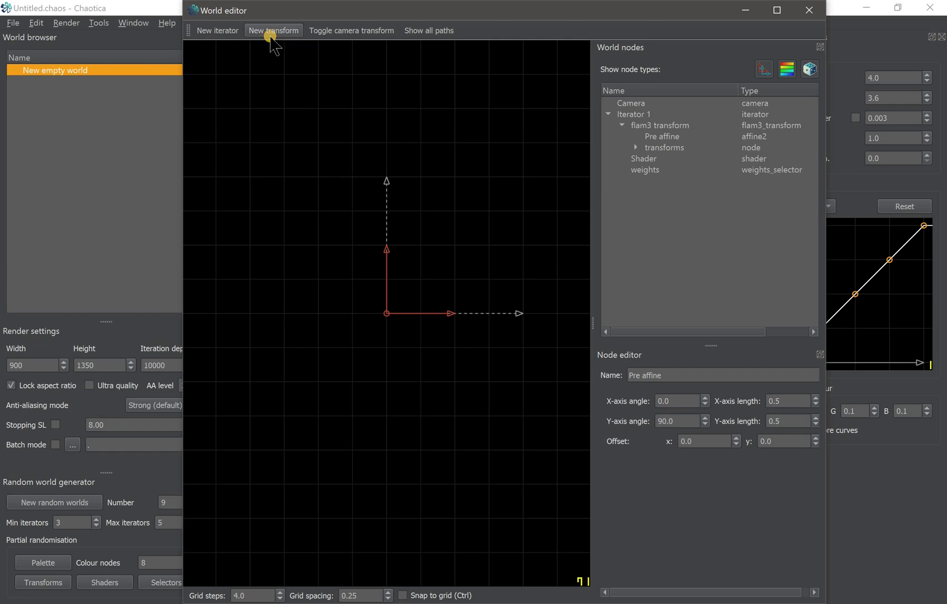
Add Iterator 2 and scale down its pre affine axis lengths.
left_click(224, 31)
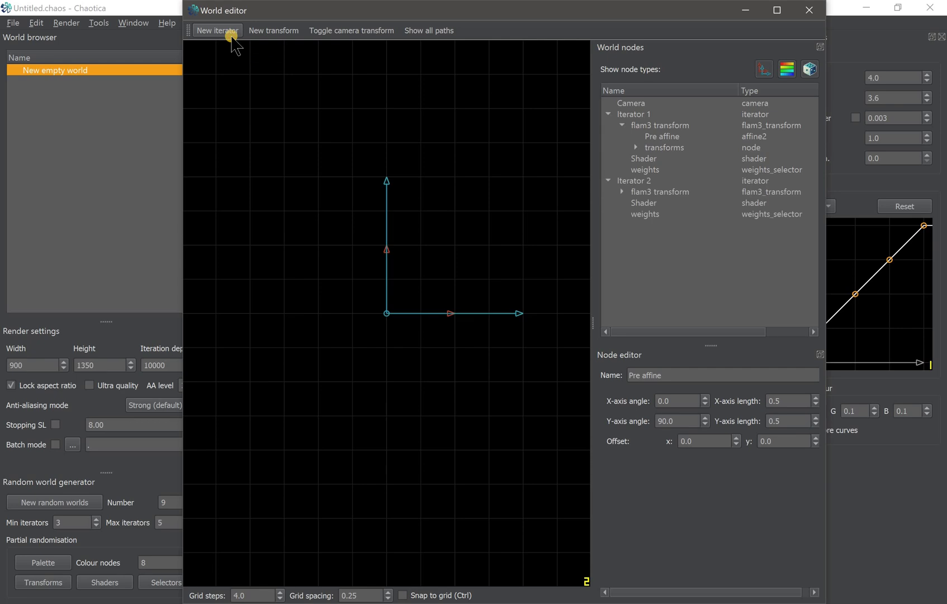
double_click(689, 191)
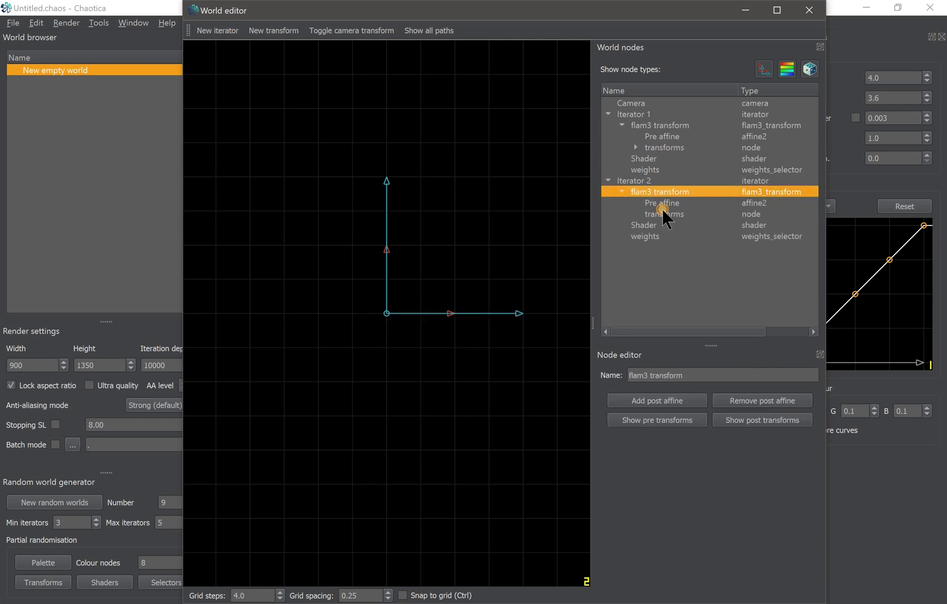
left_click(663, 213)
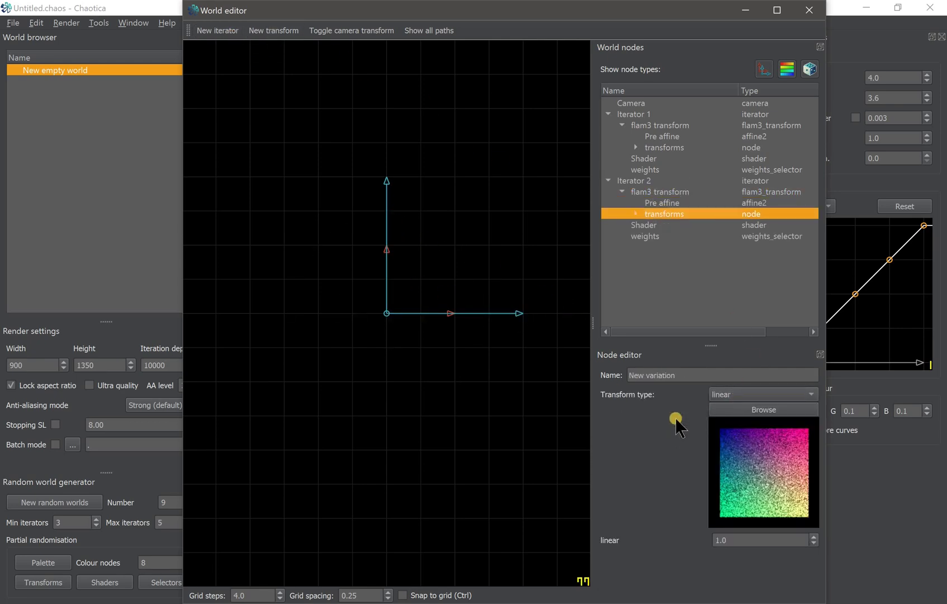
left_click(667, 203)
scroll(793, 401, "down", 5)
scroll(794, 419, "down", 3)
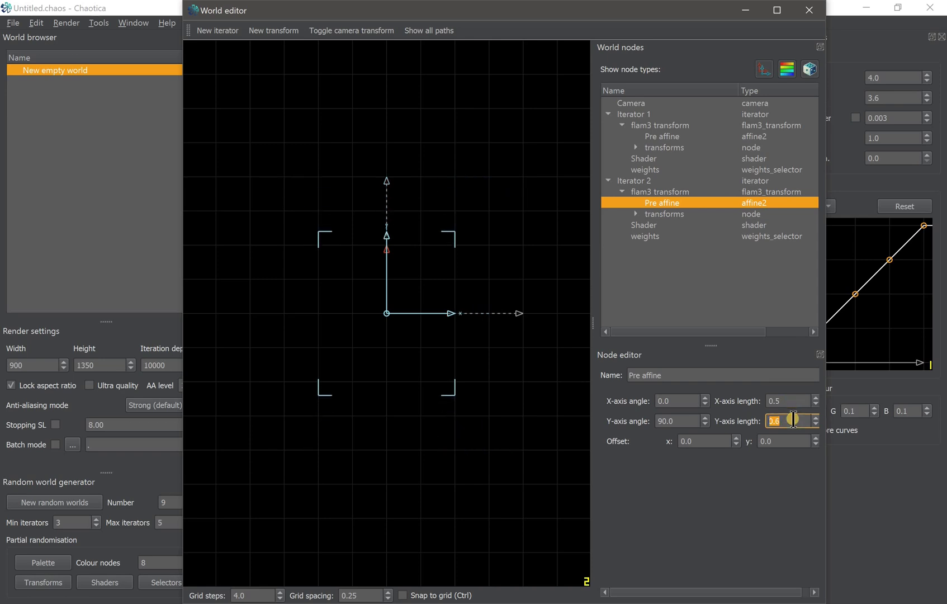
Add Iterator 3 and set its pre affine X and Y lengths to 0.5.
left_click(221, 30)
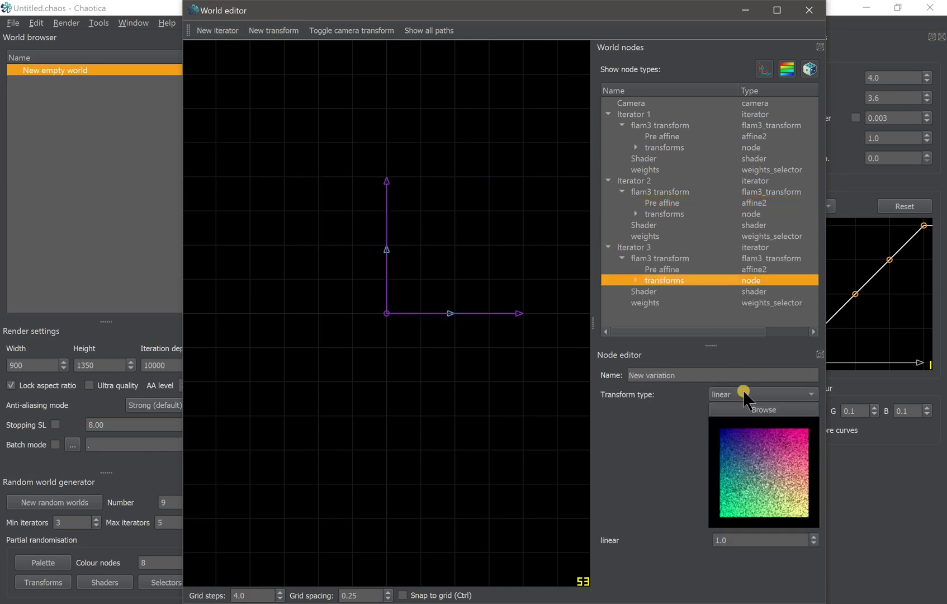
left_click(662, 270)
scroll(789, 402, "down", 4)
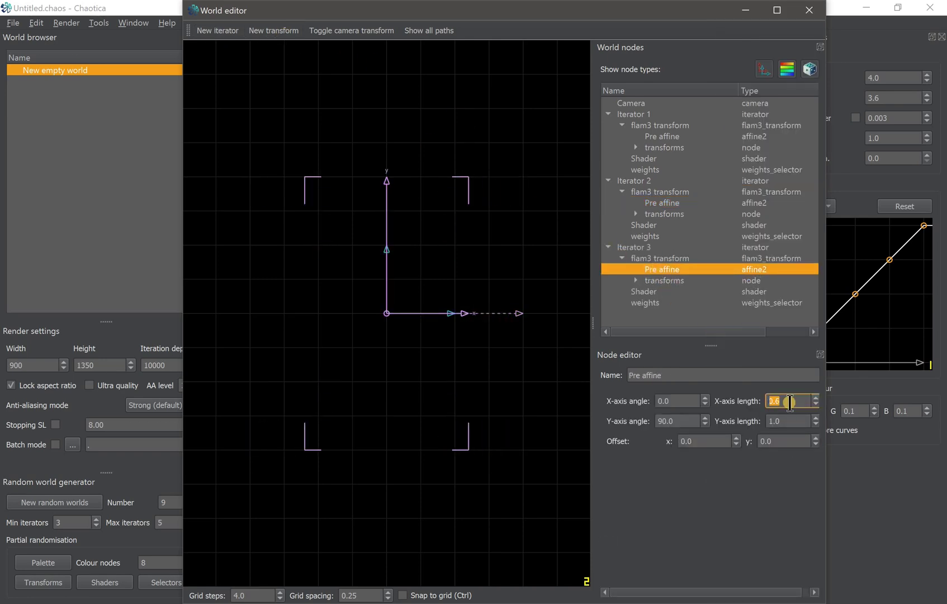
scroll(790, 402, "down", 3)
scroll(793, 424, "down", 2)
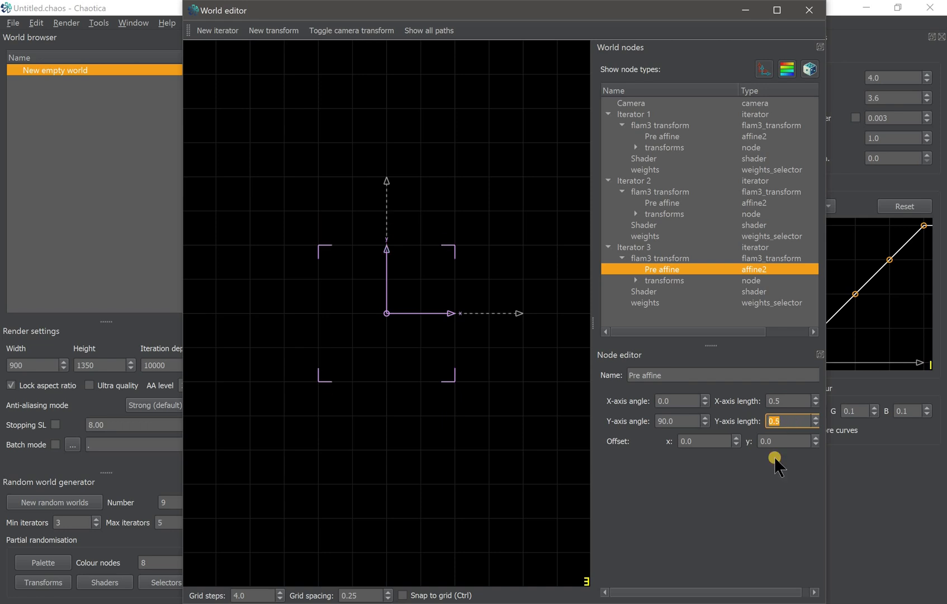
left_click(760, 510)
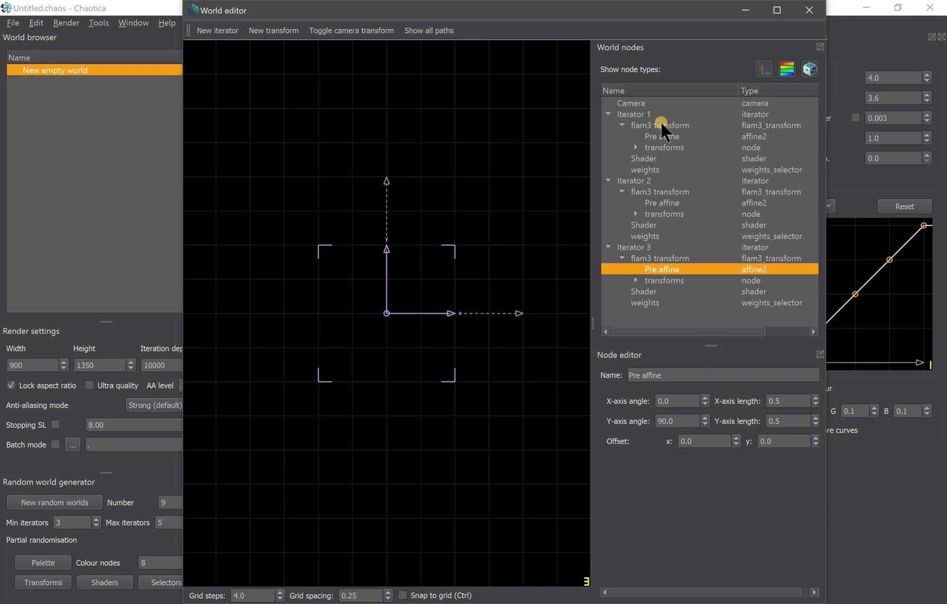
Set Iterator 1's pre affine offset to (-0.5, 0.5) and Iterator 2's to (-0.5, -0.5).
left_click(659, 136)
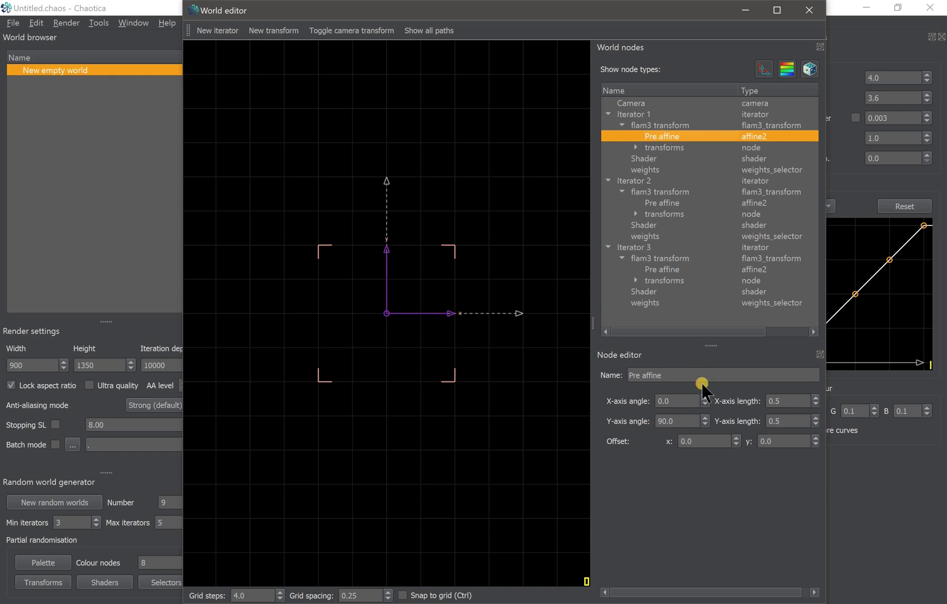
scroll(718, 442, "down", 5)
scroll(775, 441, "up", 5)
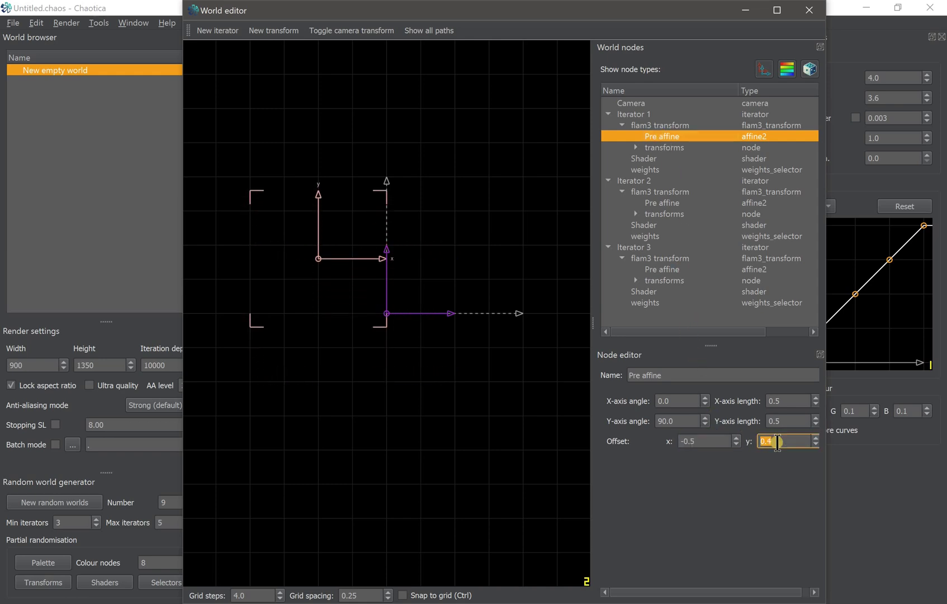
left_click(673, 203)
scroll(690, 442, "down", 5)
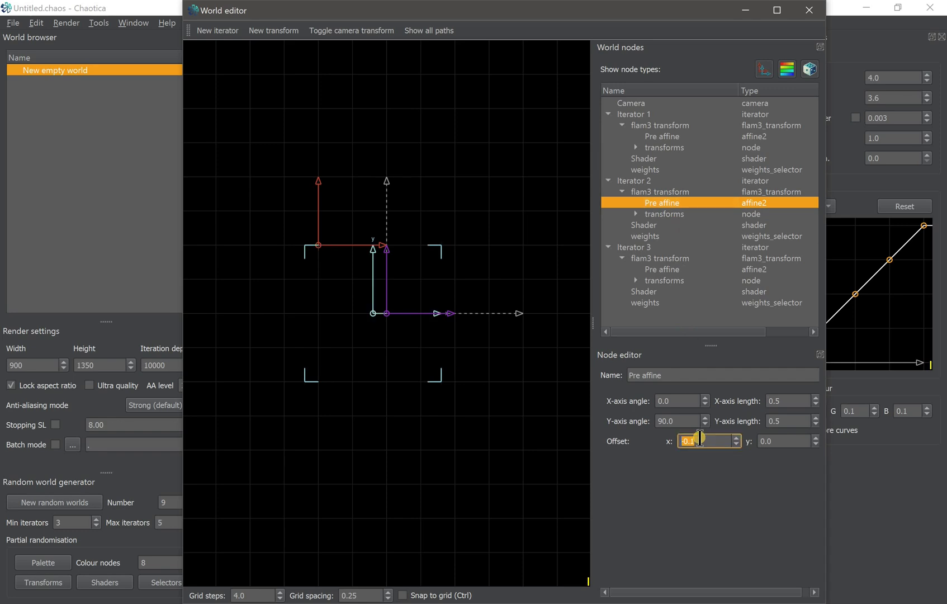
scroll(783, 442, "down", 2)
scroll(783, 442, "down", 3)
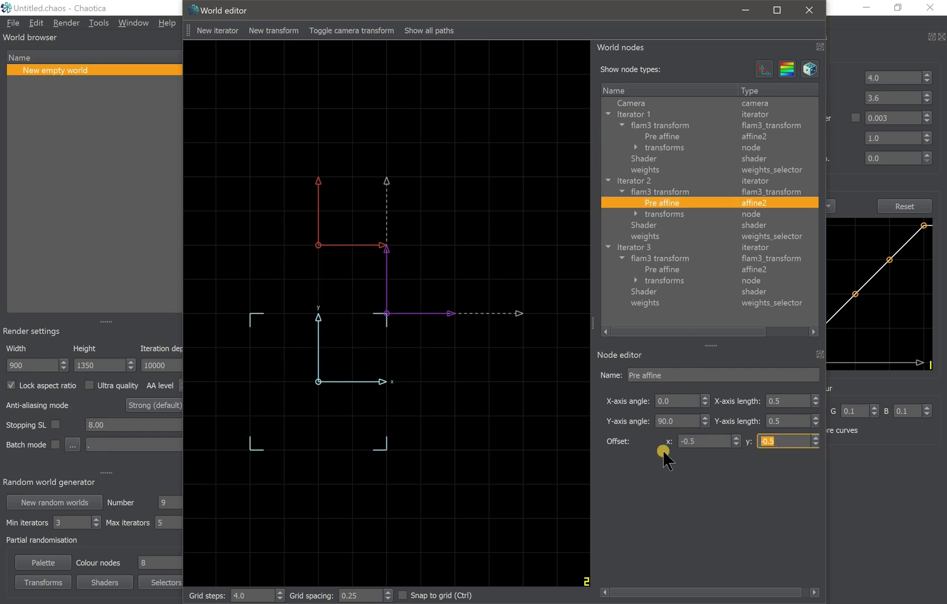
left_click(560, 442)
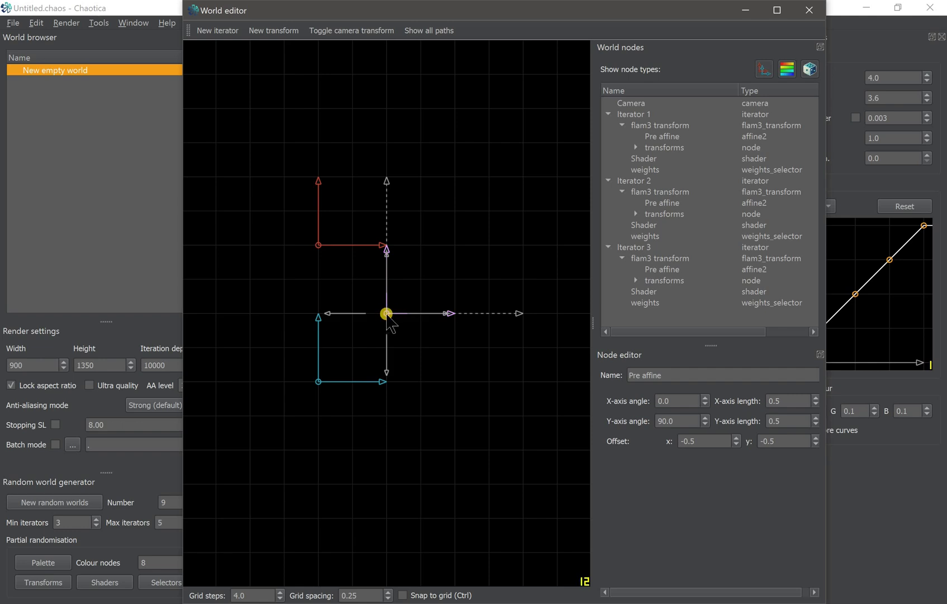
Drag Iterator 3's frame to the lower right and enable Snap to grid.
left_click_drag(387, 313, 458, 384)
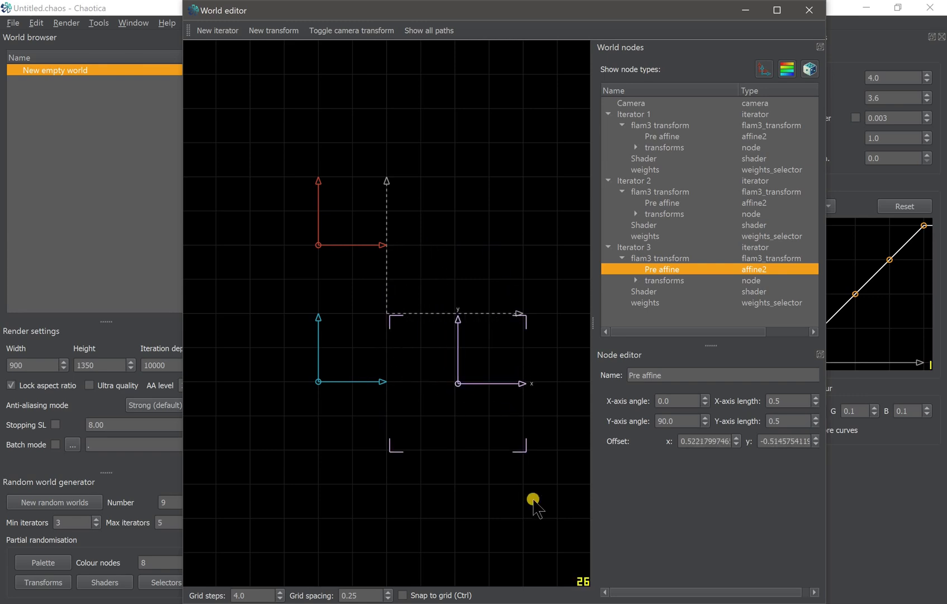
left_click(533, 500)
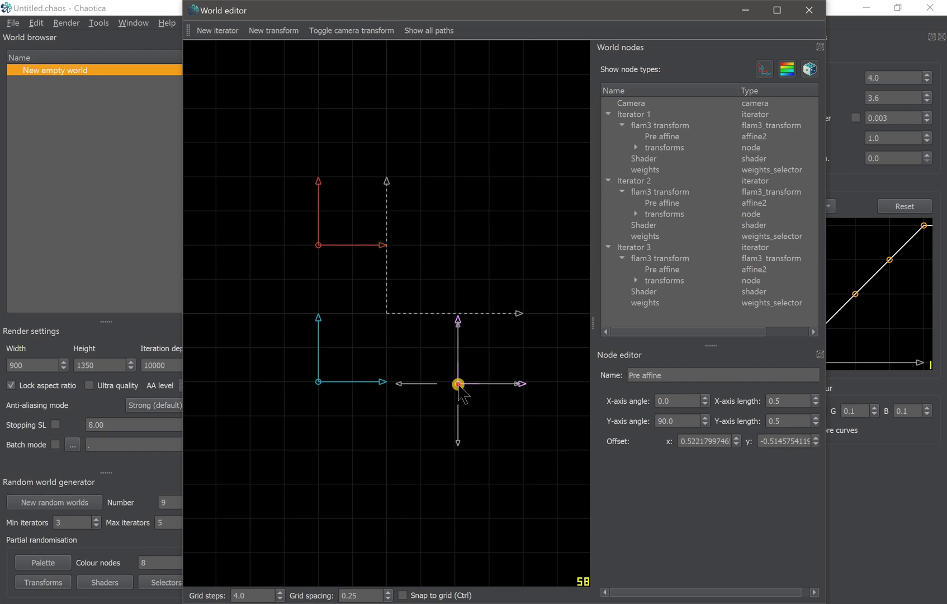
left_click(458, 383)
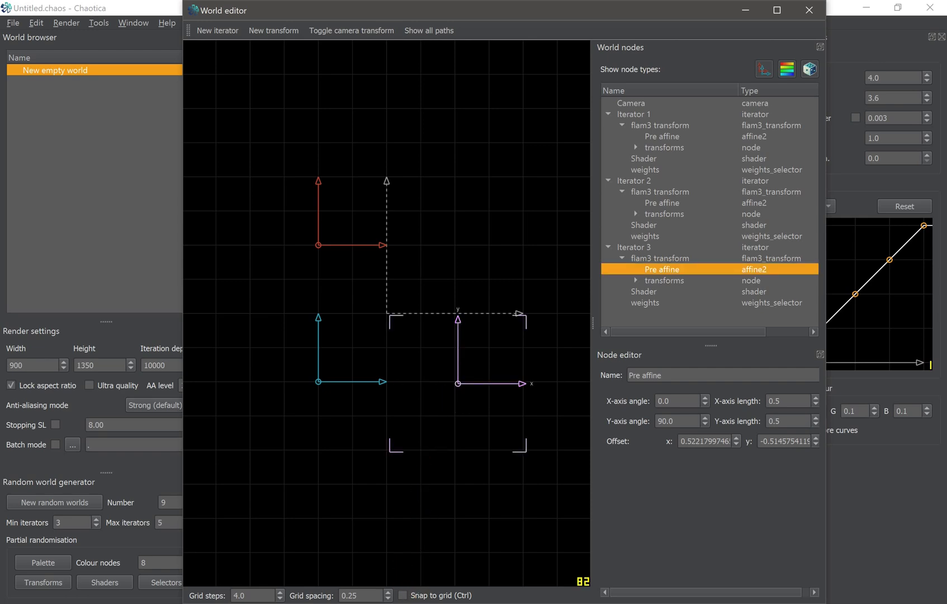
left_click(402, 595)
Snap Iterator 3's frame to offset (0.5, -0.5), then generate two rounds of random shader colourings.
mouse_move(458, 382)
left_click_drag(458, 382, 463, 381)
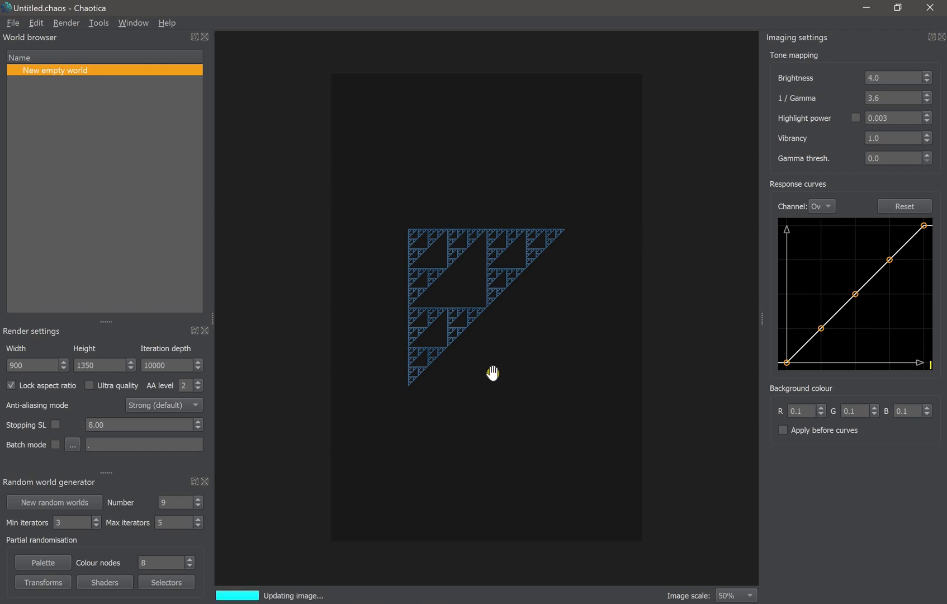
left_click(98, 583)
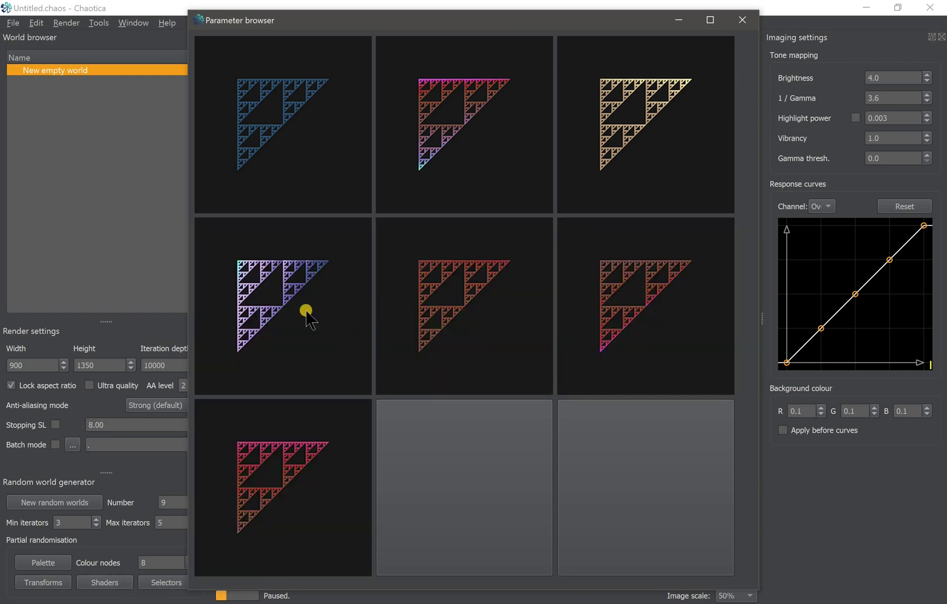
left_click(114, 580)
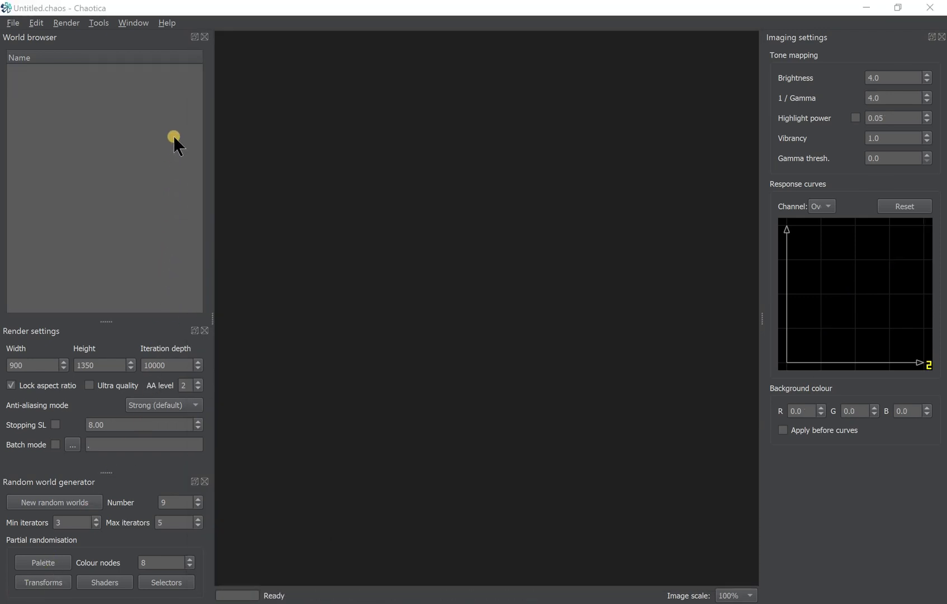
Create a new empty world and open the World editor.
left_click(15, 29)
left_click(25, 38)
left_click(139, 25)
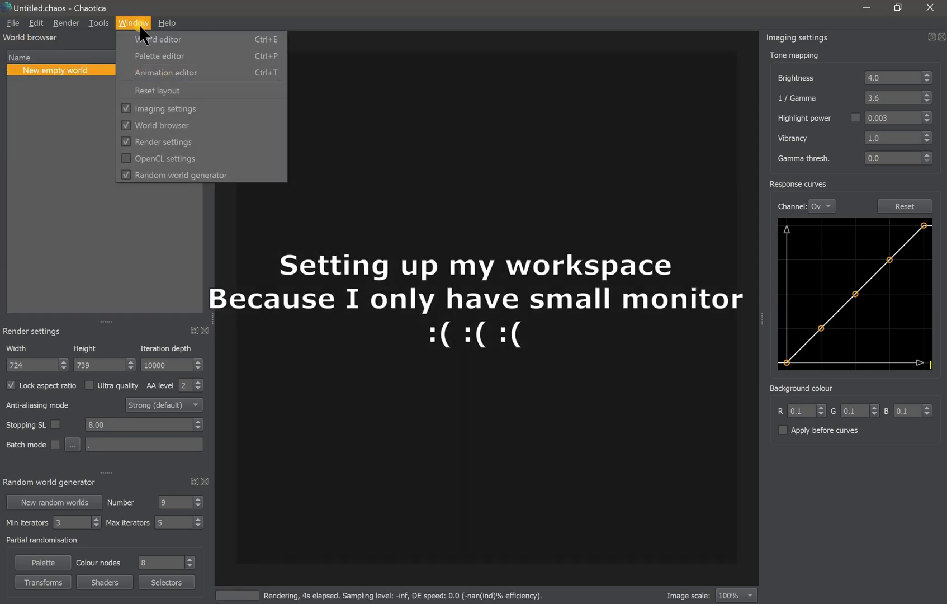
left_click(157, 41)
Place the main window left and World editor right, closing the side panels.
left_click_drag(490, 30, 946, 22)
left_click(209, 51)
left_click(204, 36)
left_click(205, 37)
left_click(205, 37)
left_click(551, 37)
left_click_drag(558, 114, 338, 118)
left_click_drag(478, 130, 340, 131)
left_click(444, 230)
scroll(448, 228, "down", 4)
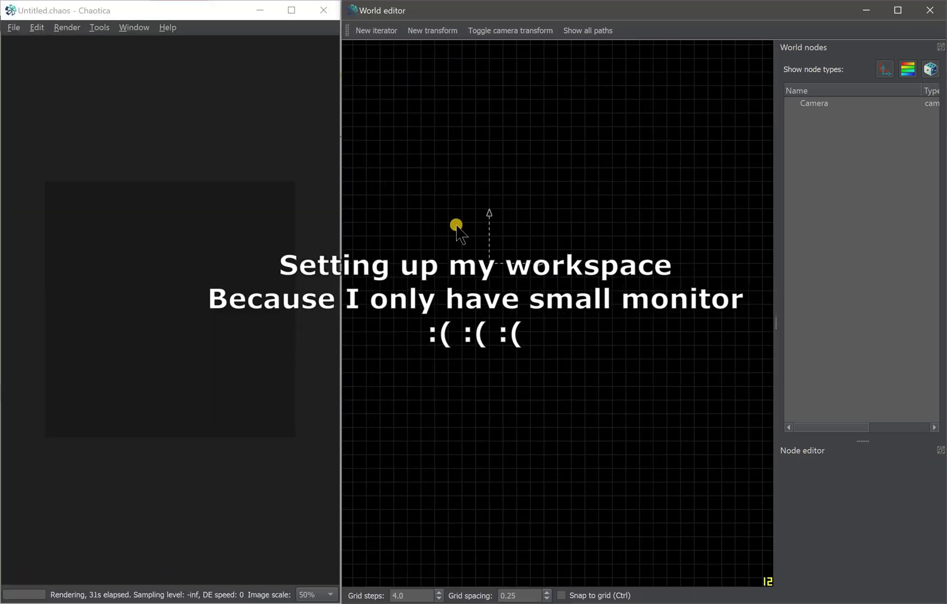
Add Iterator 1 to the new world and set its transforms variation to bubble.
left_click(379, 37)
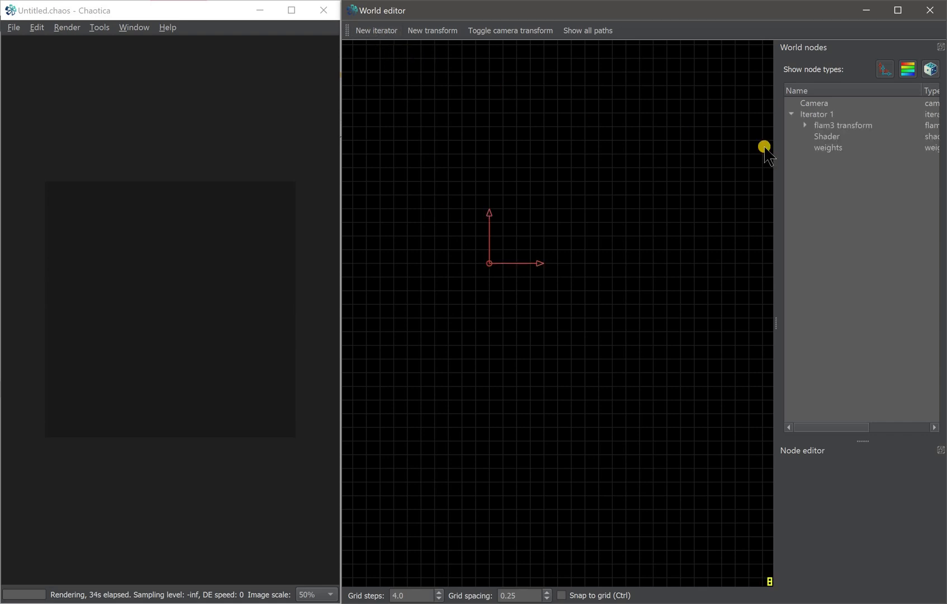
left_click(807, 125)
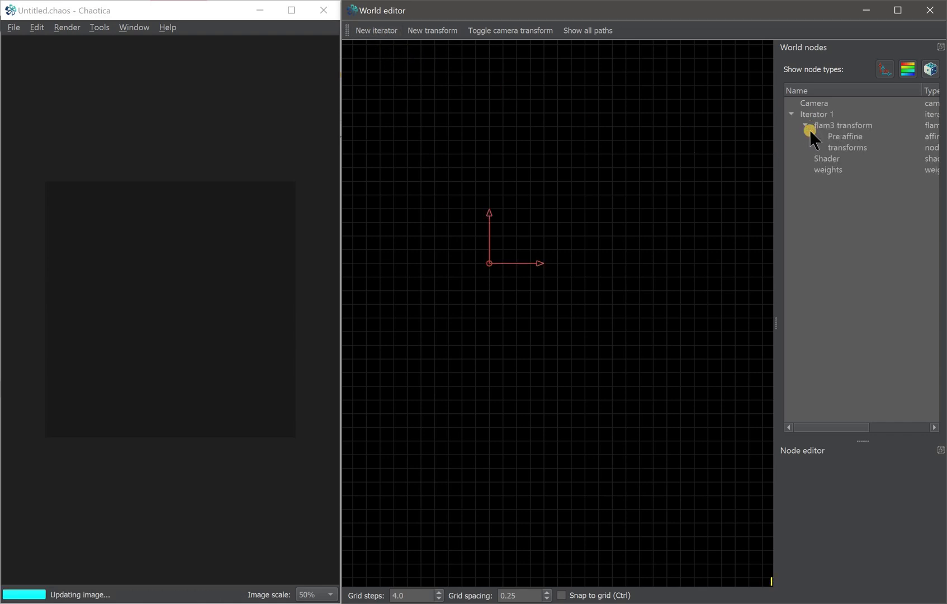
left_click(835, 147)
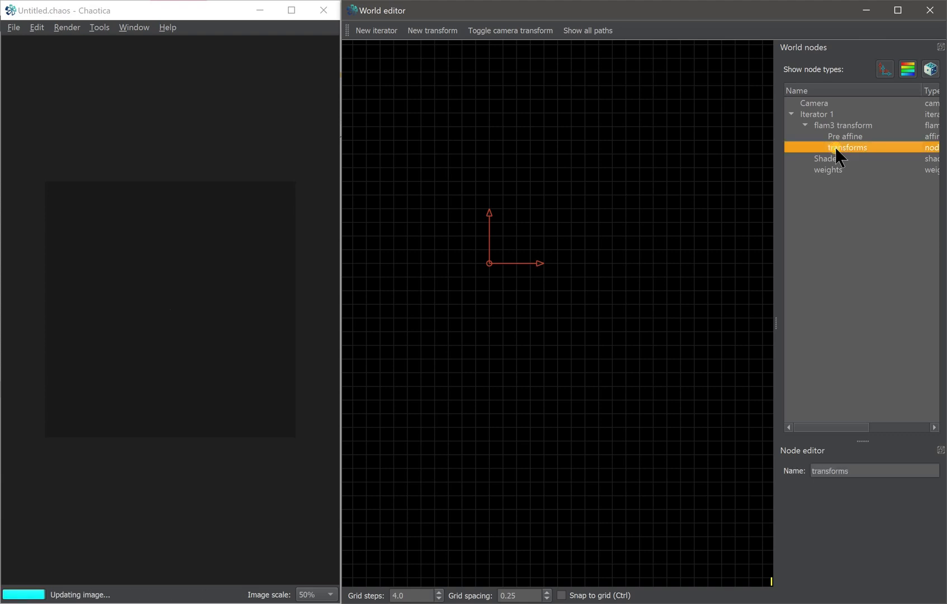
left_click(442, 32)
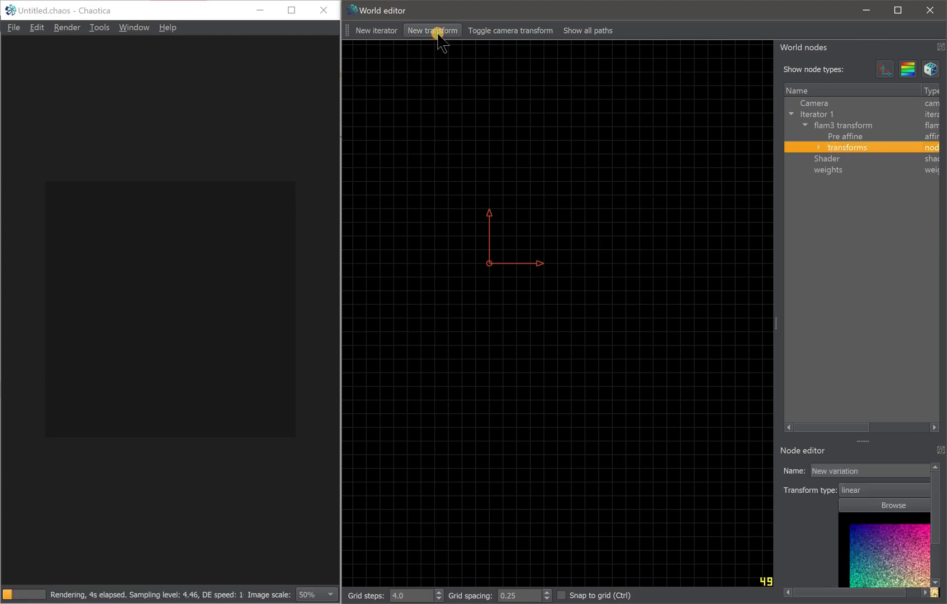
left_click_drag(871, 440, 736, 324)
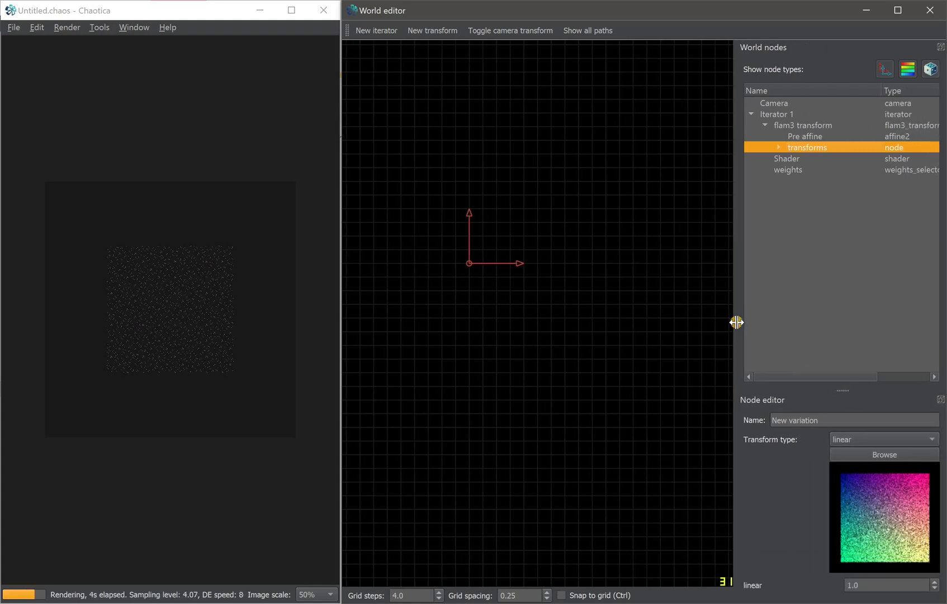
left_click(864, 438)
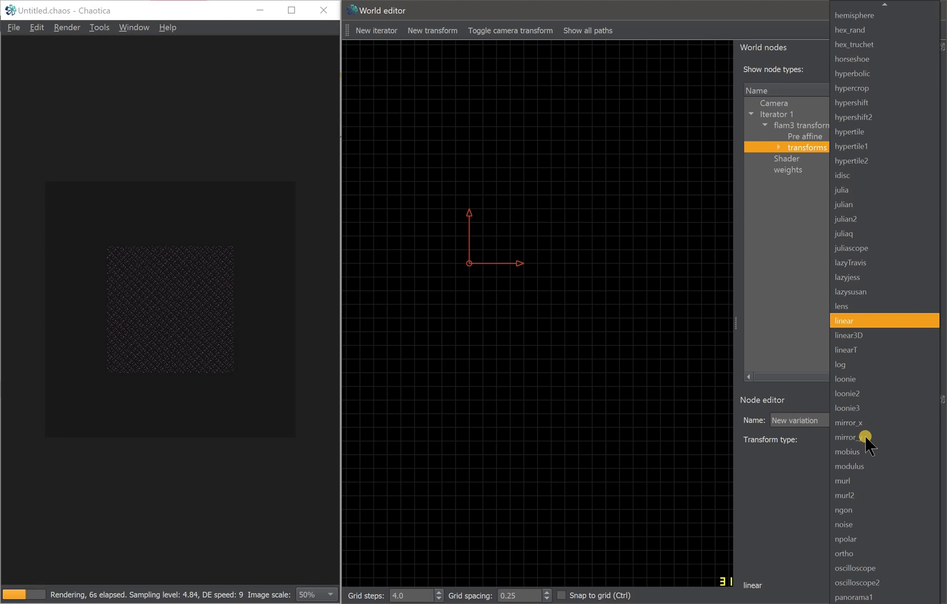
scroll(865, 436, "up", 20)
scroll(868, 436, "up", 17)
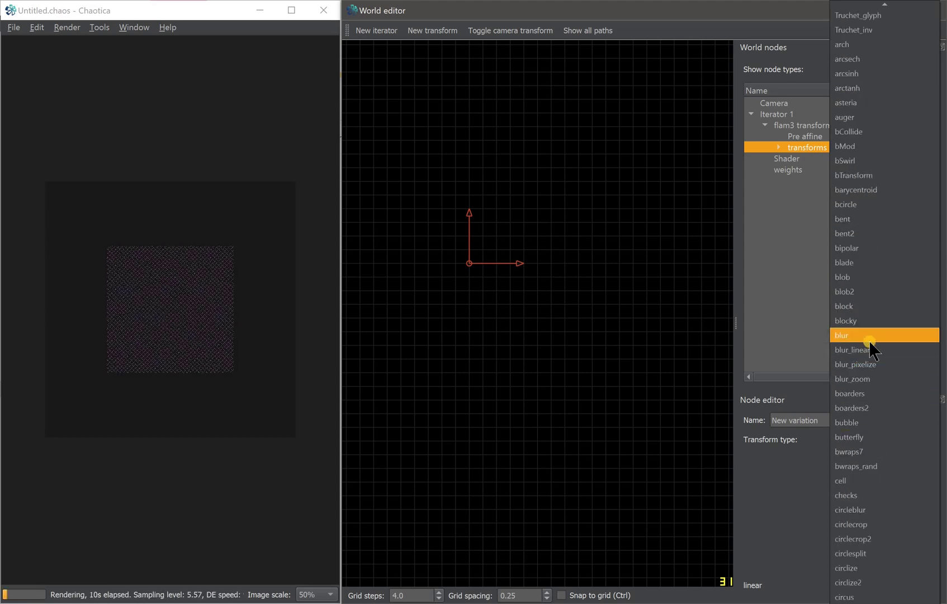
left_click(877, 424)
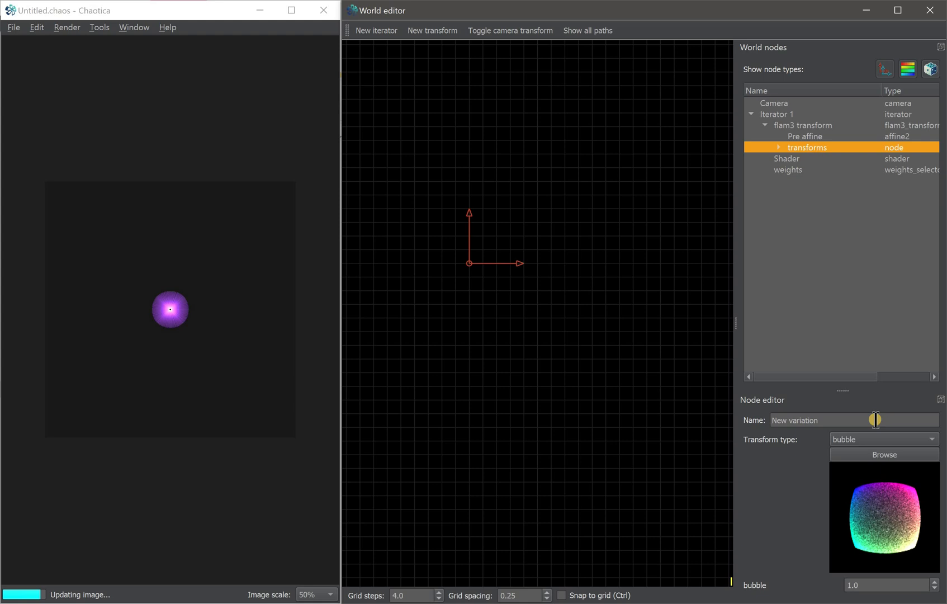
left_click(805, 126)
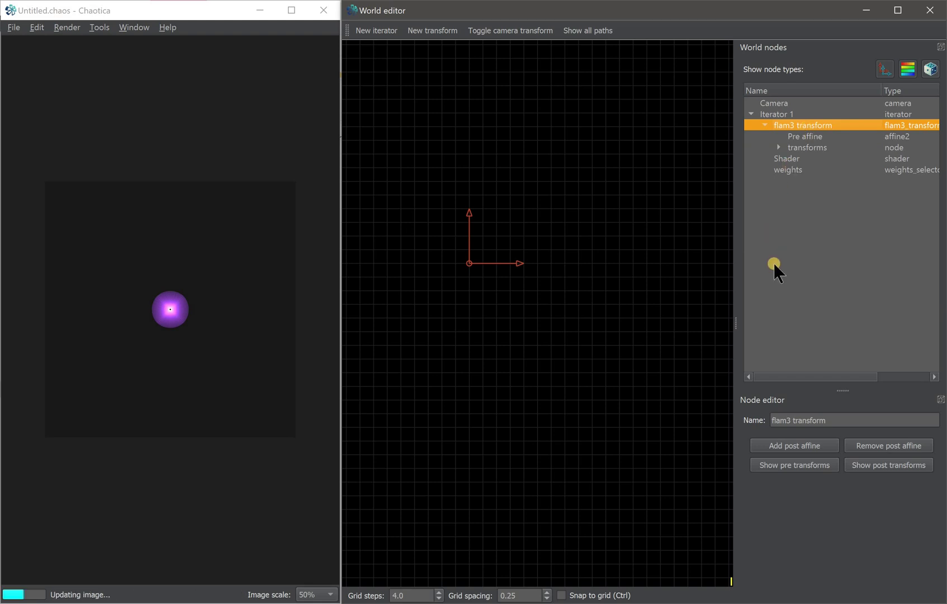
Give Iterator 1's flam3 transform a blur pre-transform with weight 0.1.
left_click(780, 465)
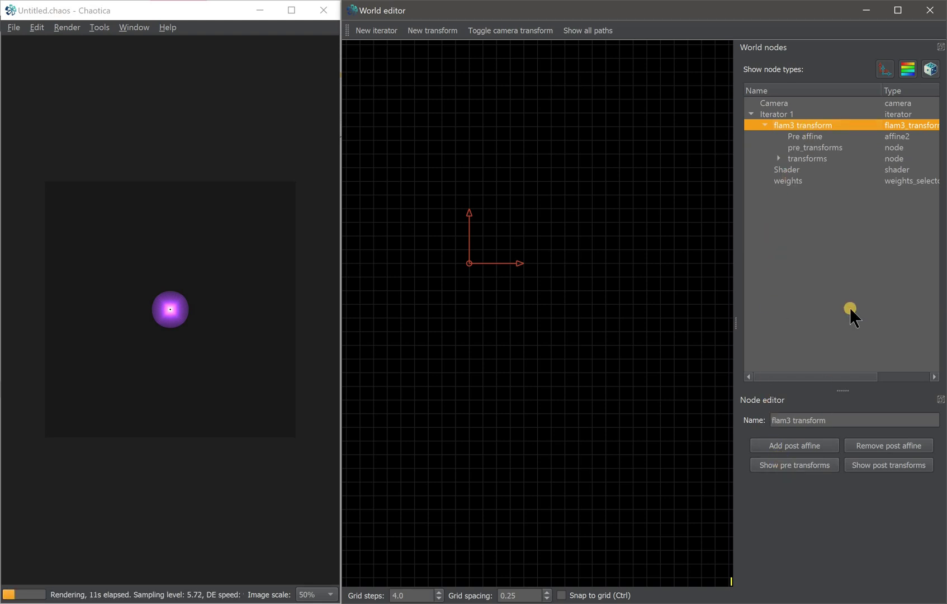
left_click(831, 147)
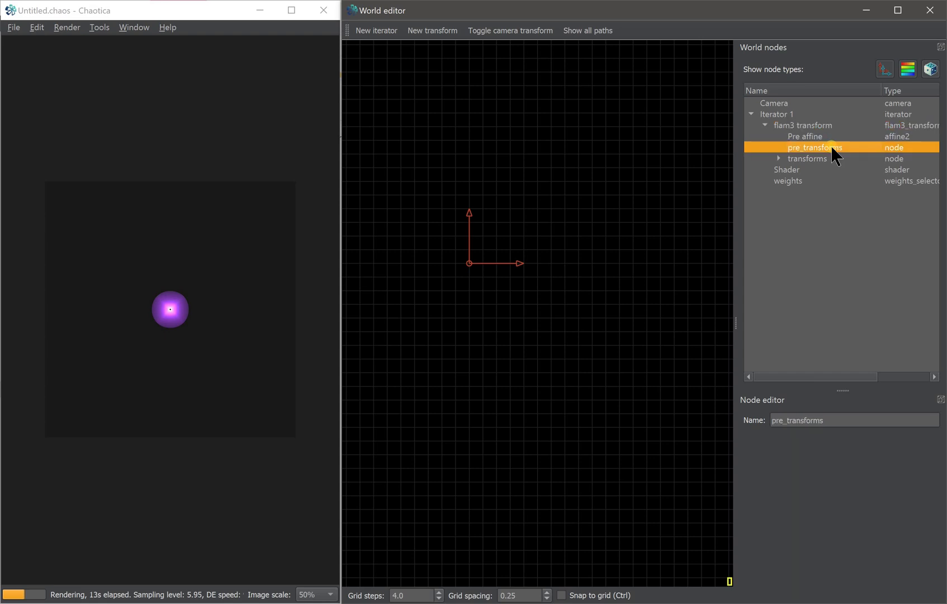
left_click(437, 31)
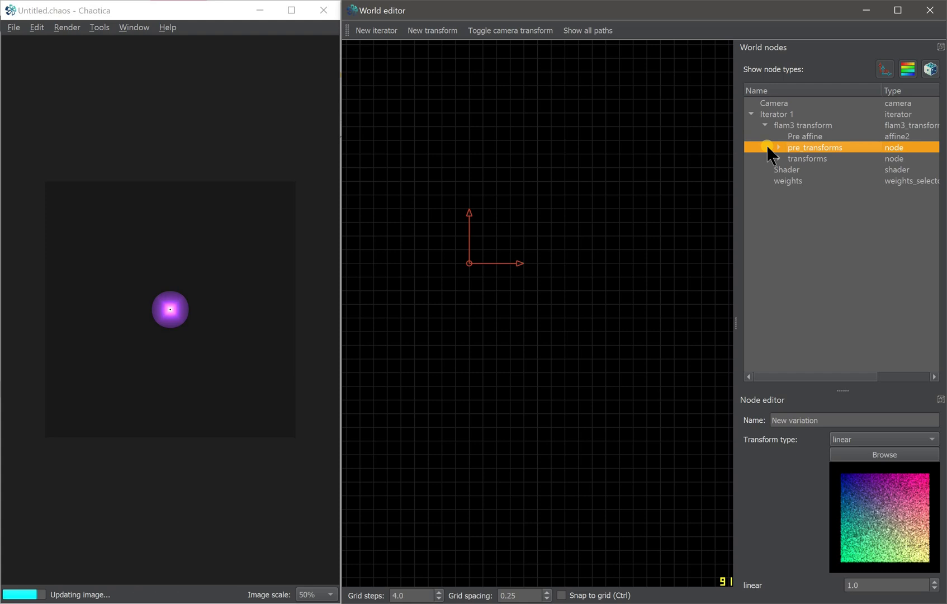
left_click(780, 148)
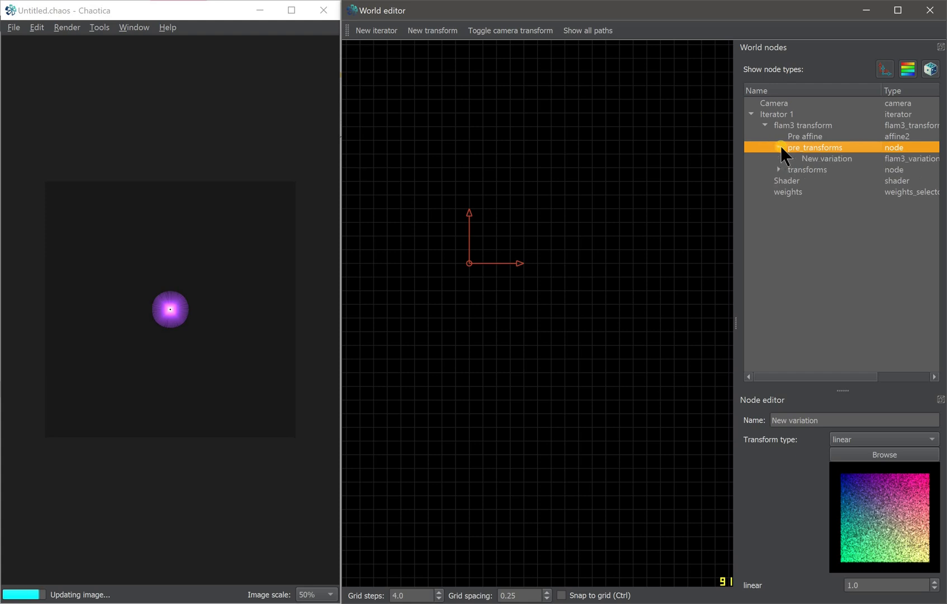
left_click(814, 161)
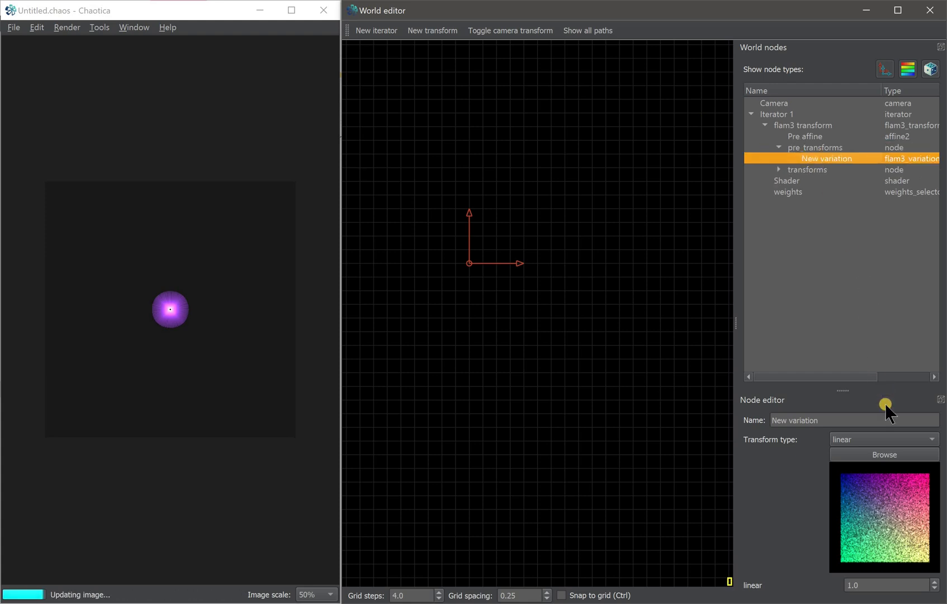
left_click(891, 440)
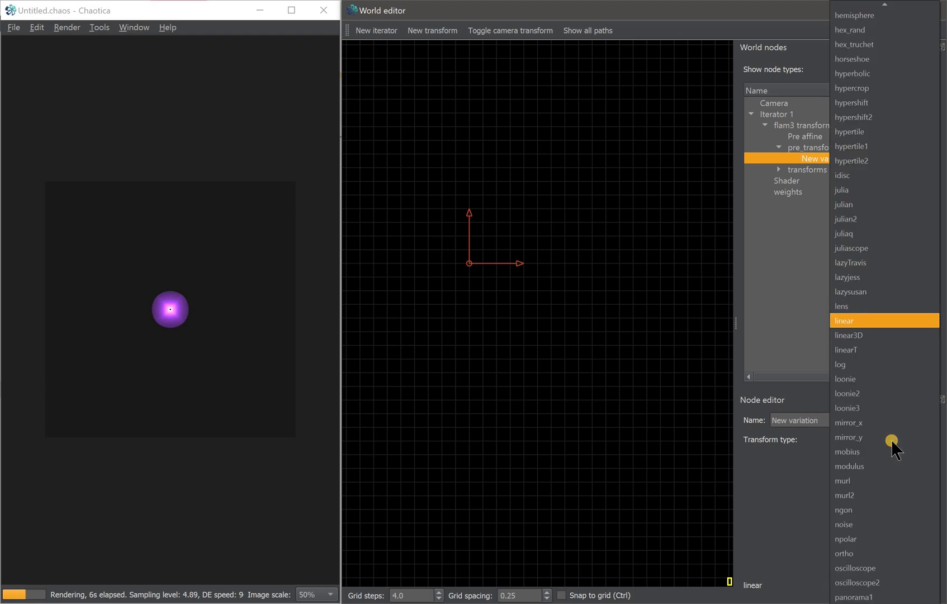
scroll(891, 430, "up", 20)
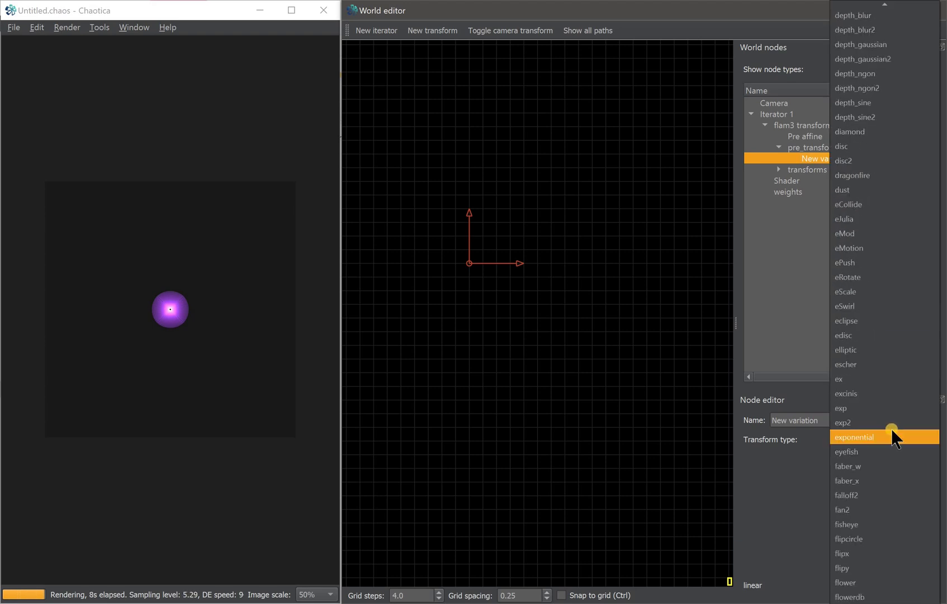
scroll(891, 429, "up", 15)
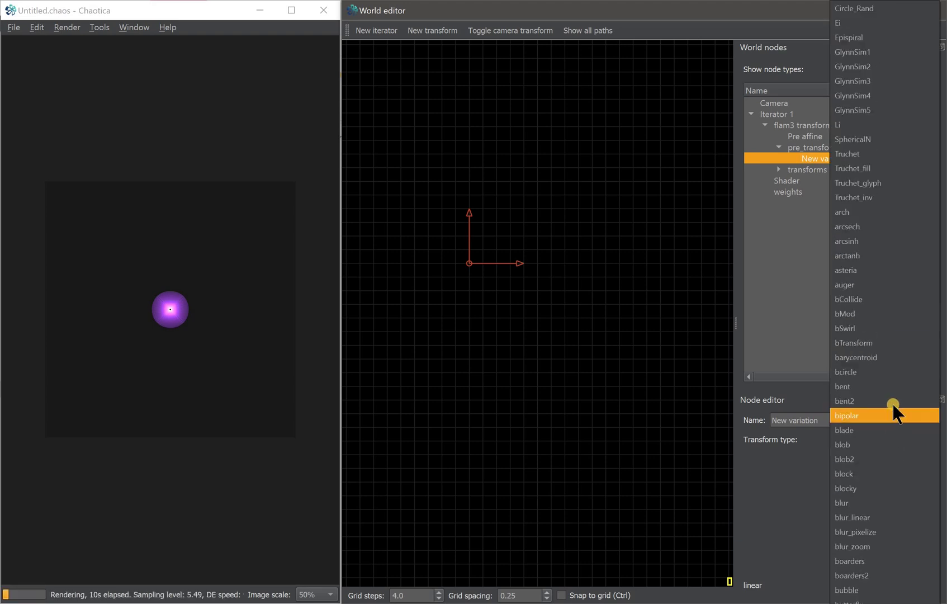
left_click(883, 504)
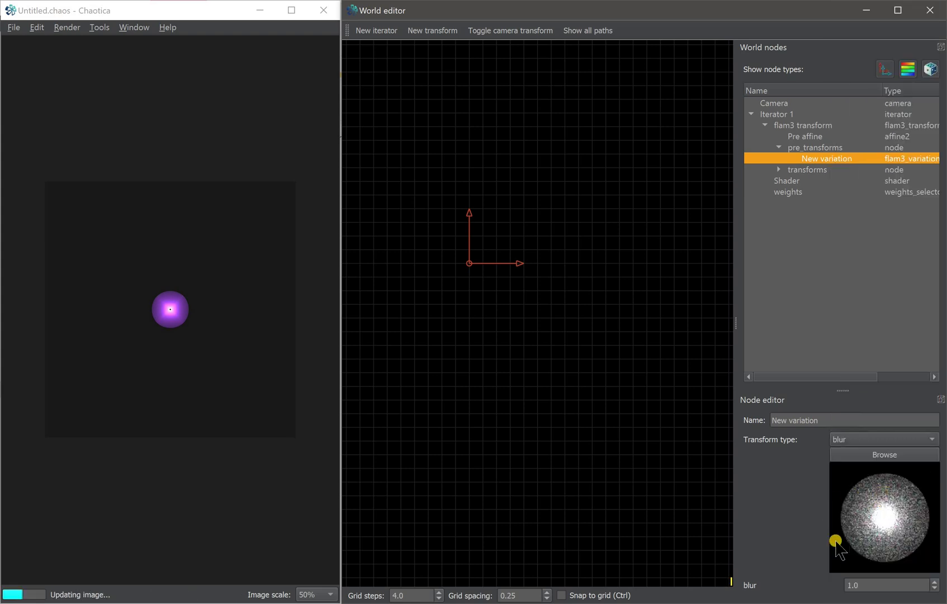
left_click_drag(873, 585, 802, 587)
type(".1")
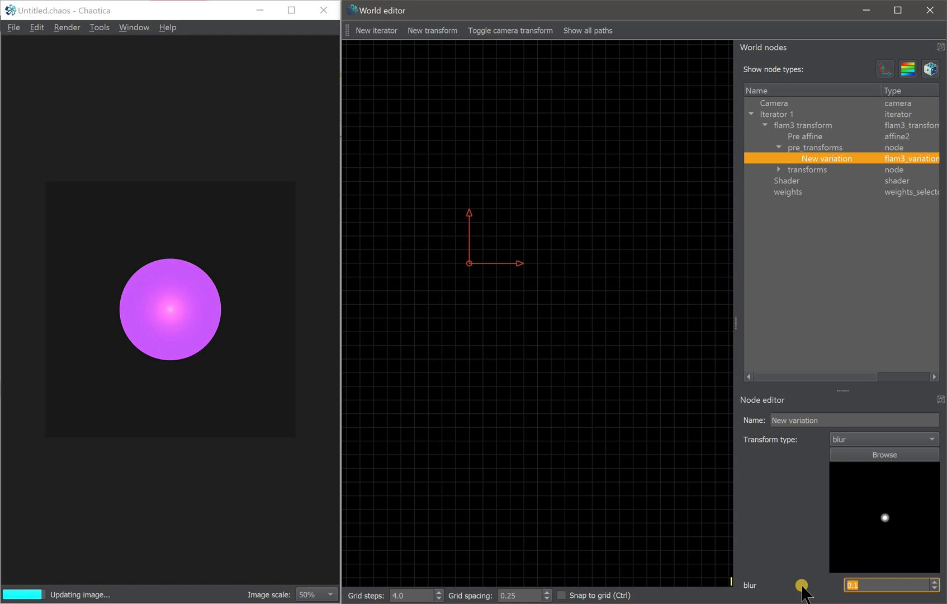
left_click(770, 481)
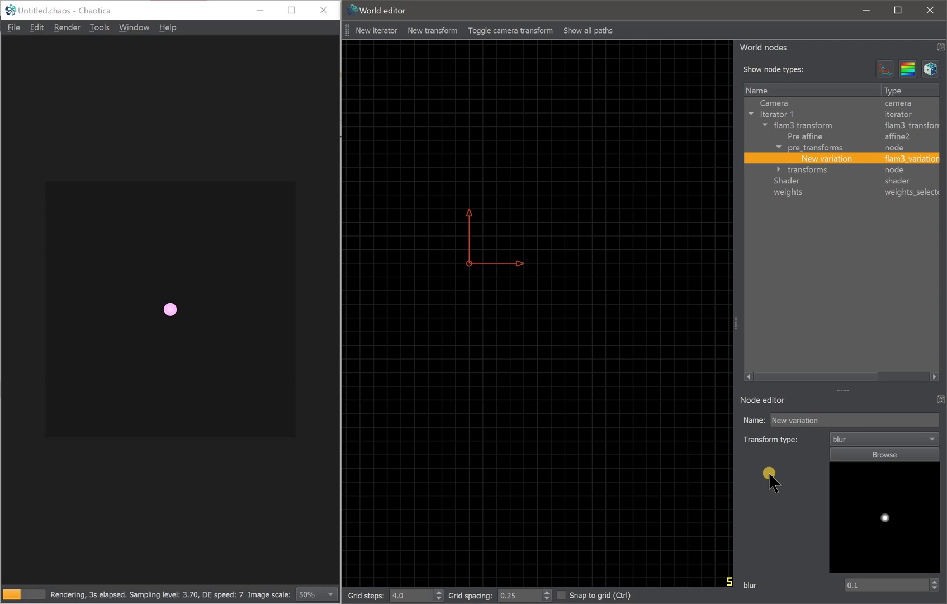
left_click(656, 372)
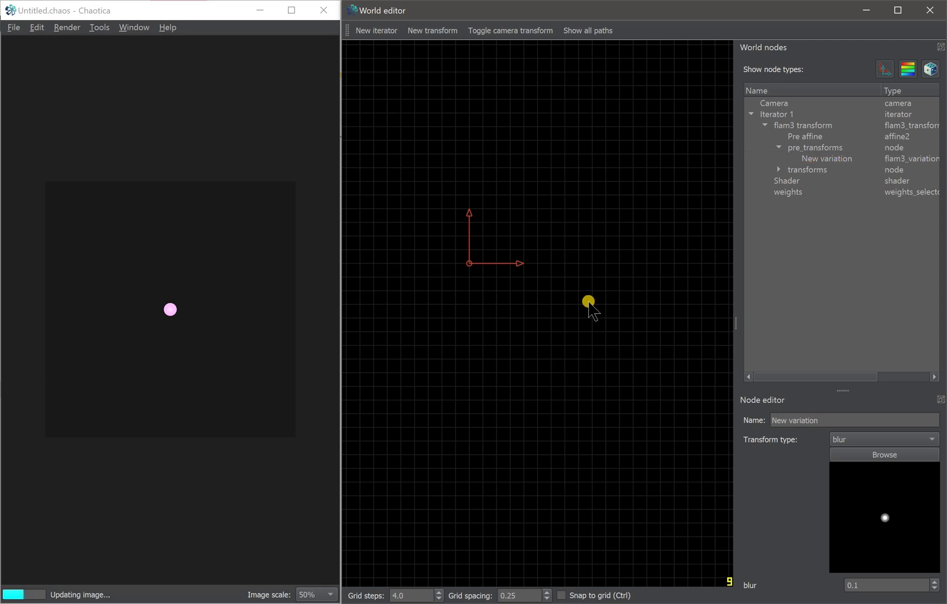
Add Iterator 2 and select its transforms node.
left_click(377, 35)
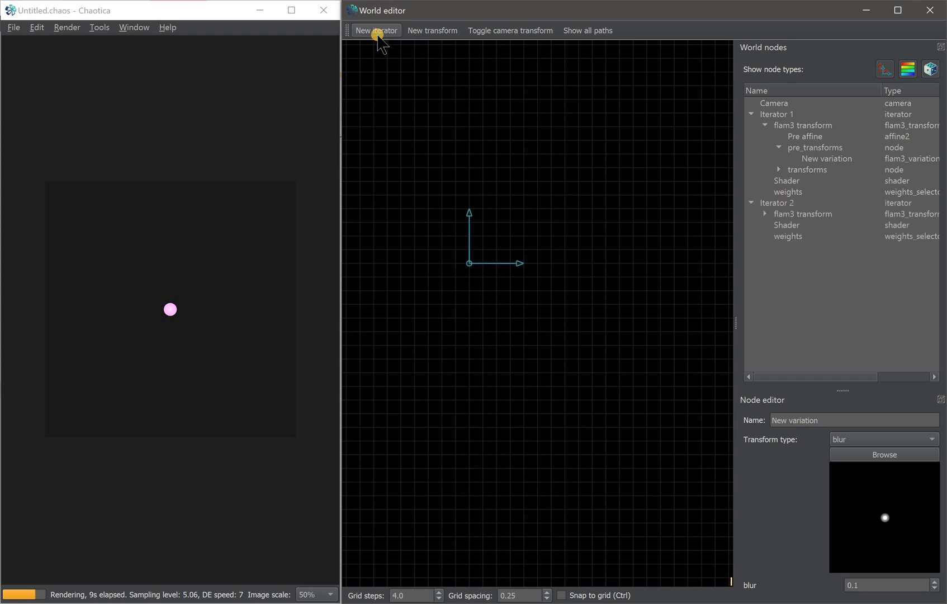
left_click(766, 213)
left_click(807, 238)
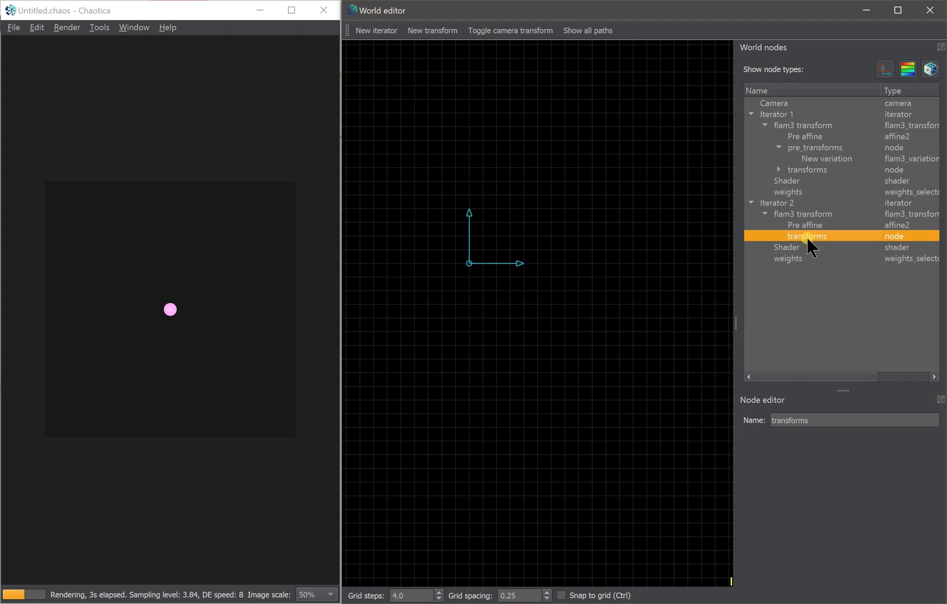
Add a julian variation to Iterator 2's transforms with julian_power -2.
left_click(433, 30)
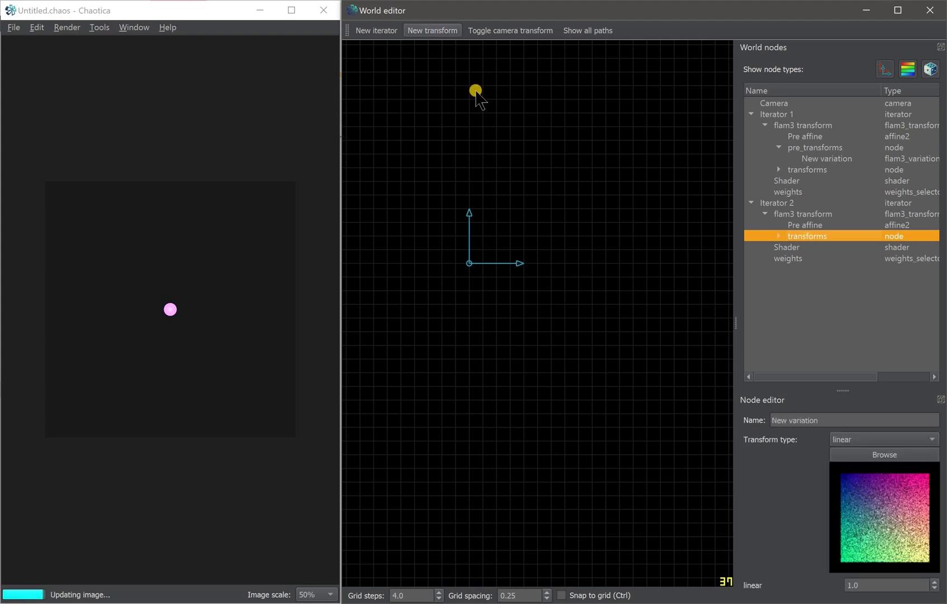
left_click(779, 233)
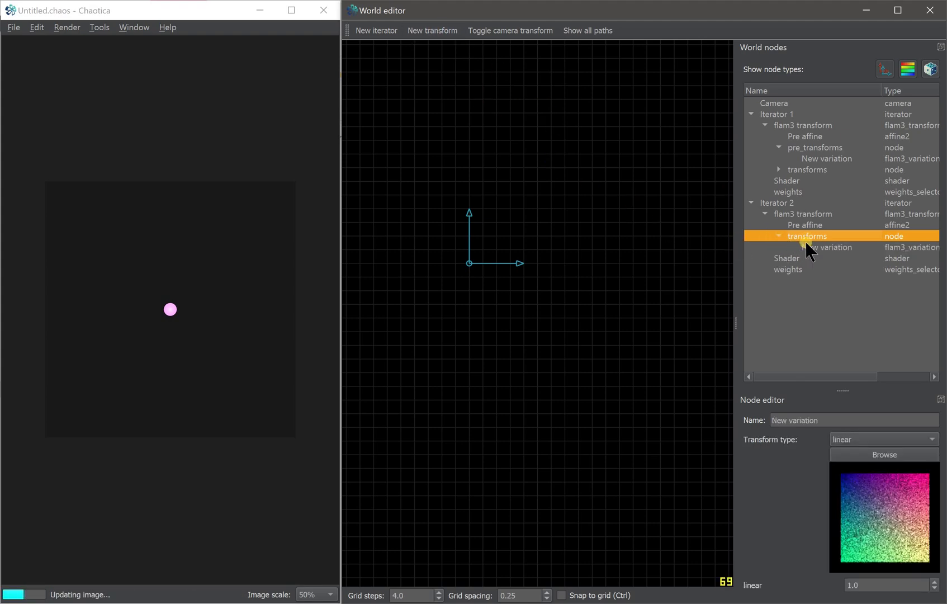
left_click(816, 247)
left_click(874, 440)
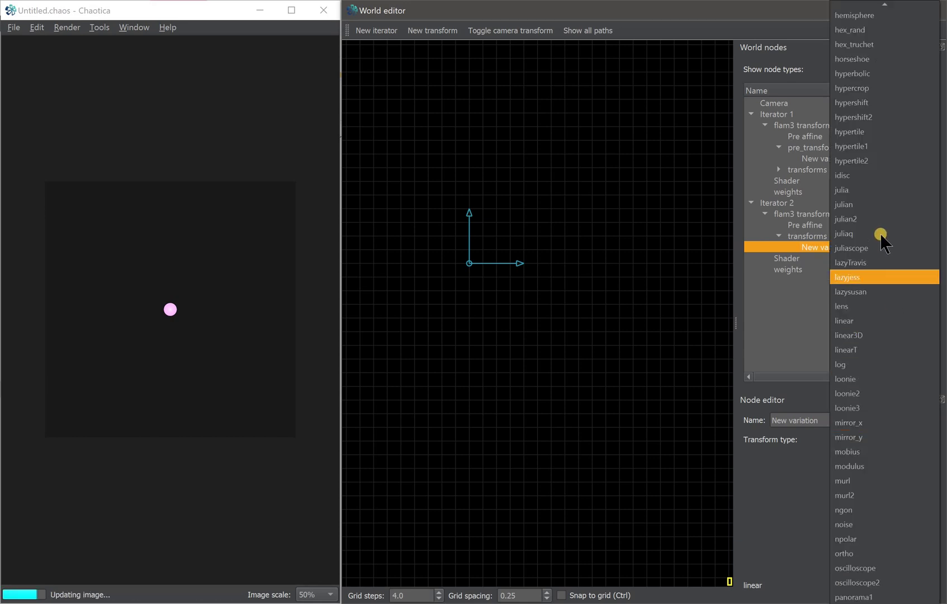
left_click(880, 207)
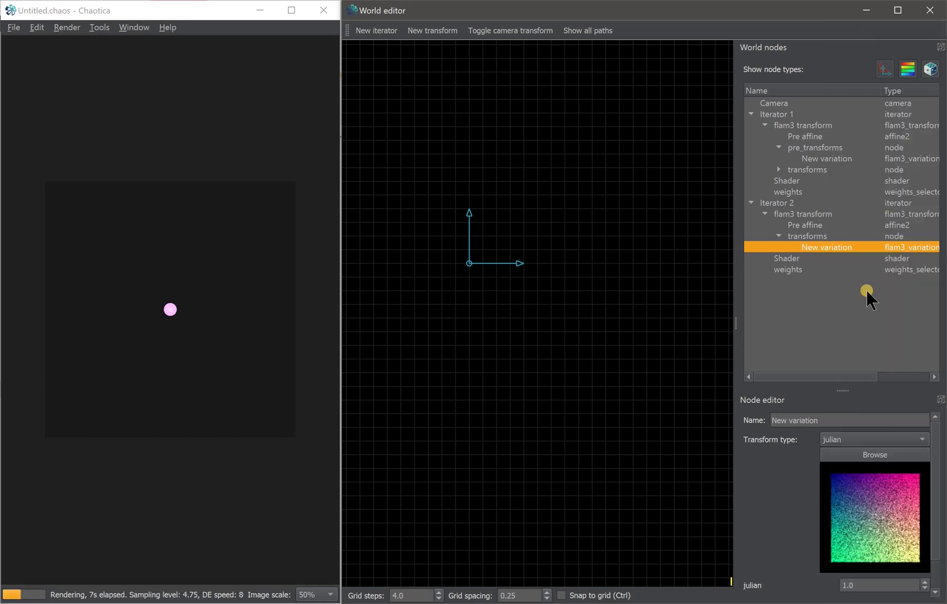
left_click_drag(844, 388, 852, 309)
left_click_drag(859, 524, 826, 524)
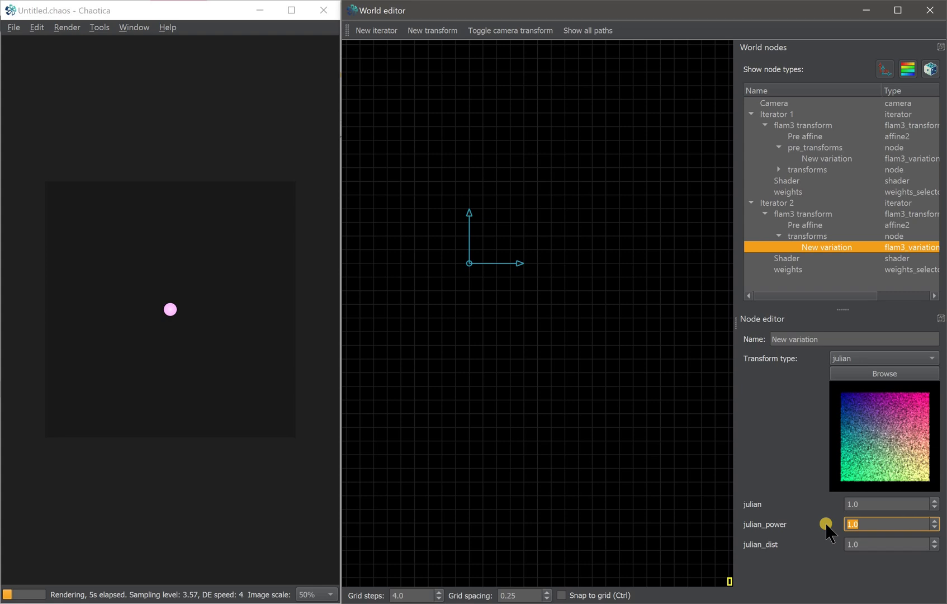
type("-2")
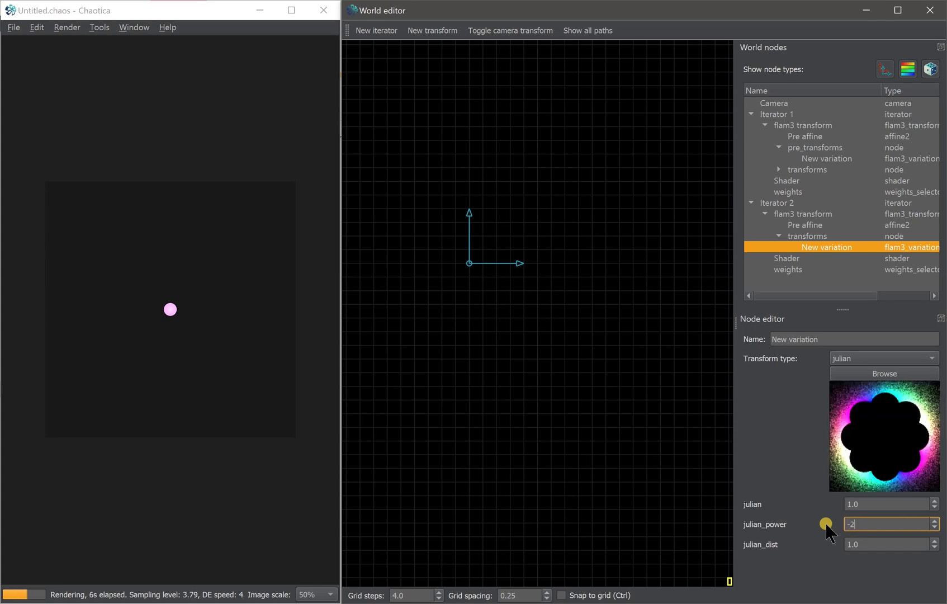
key("Return")
left_click(541, 414)
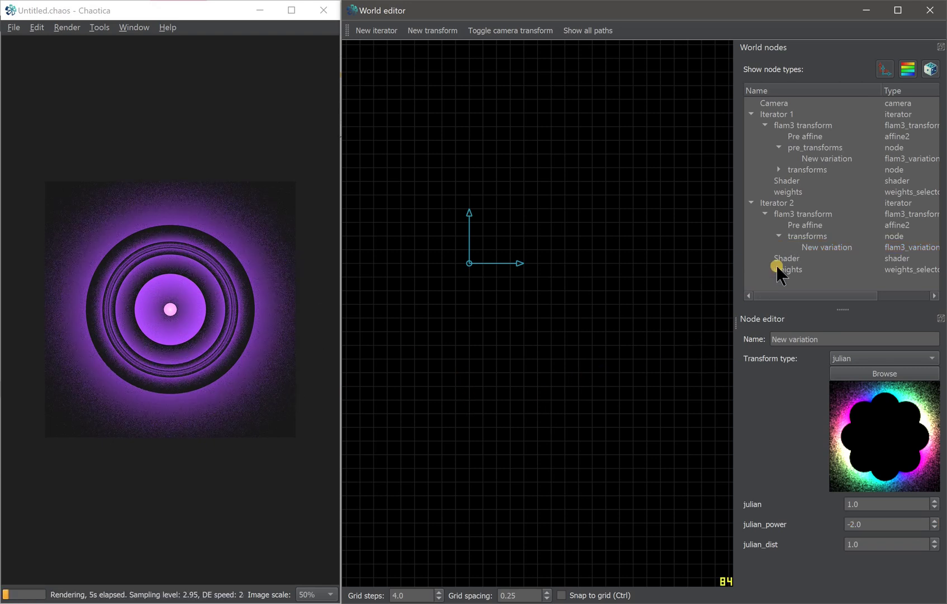
left_click(818, 226)
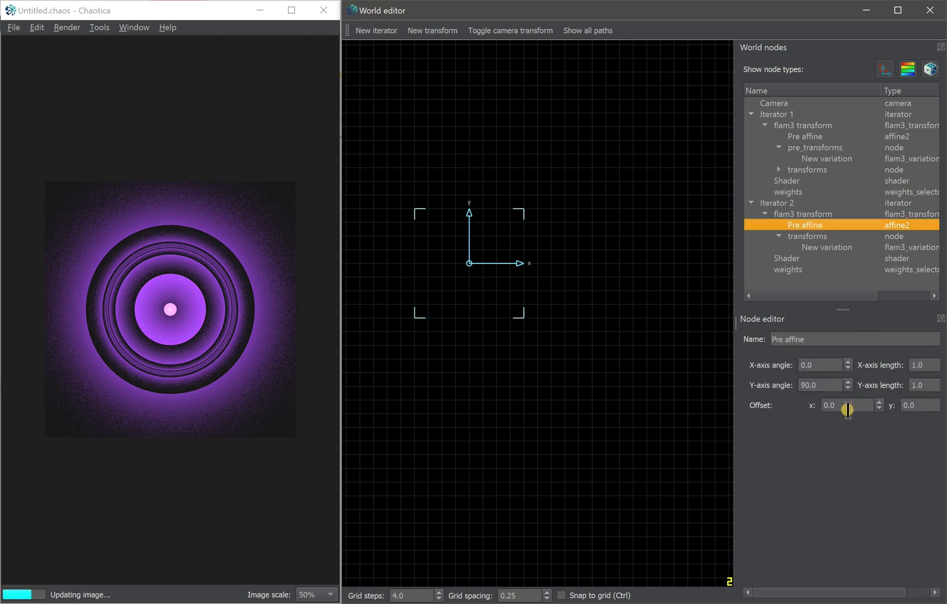
Raise Iterator 2's pre affine Offset x step by step to 1.0.
scroll(849, 409, "up", 1)
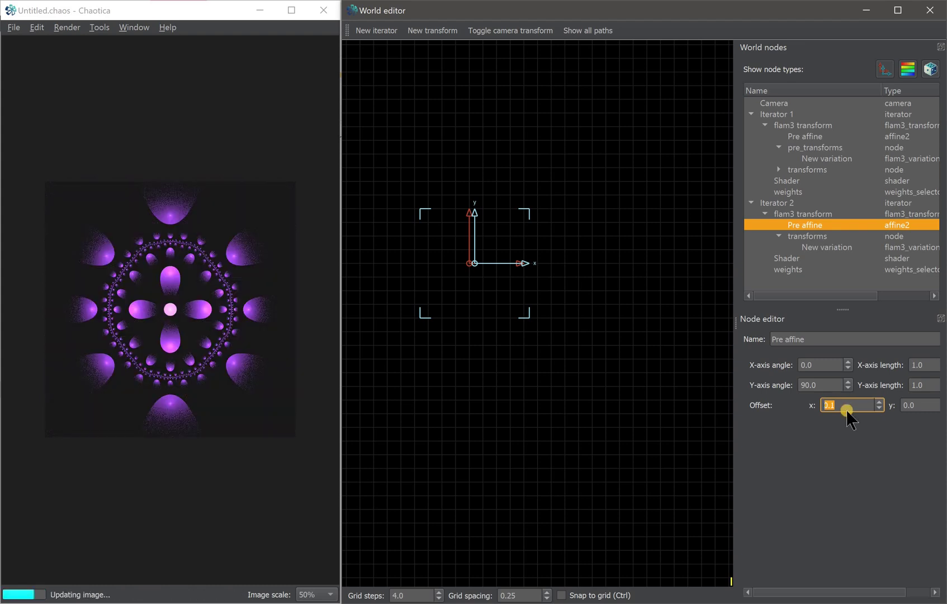
scroll(848, 410, "up", 1)
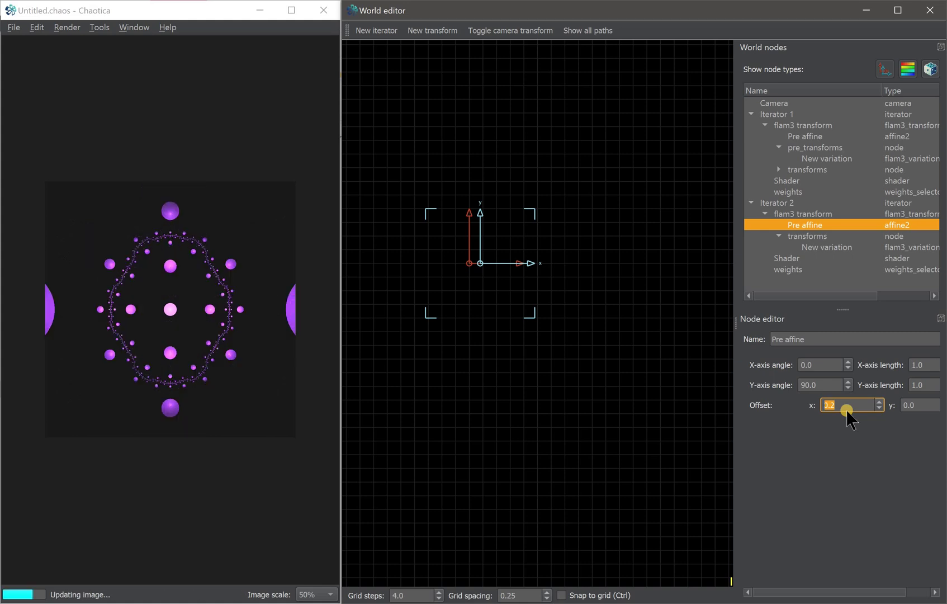
scroll(849, 413, "up", 2)
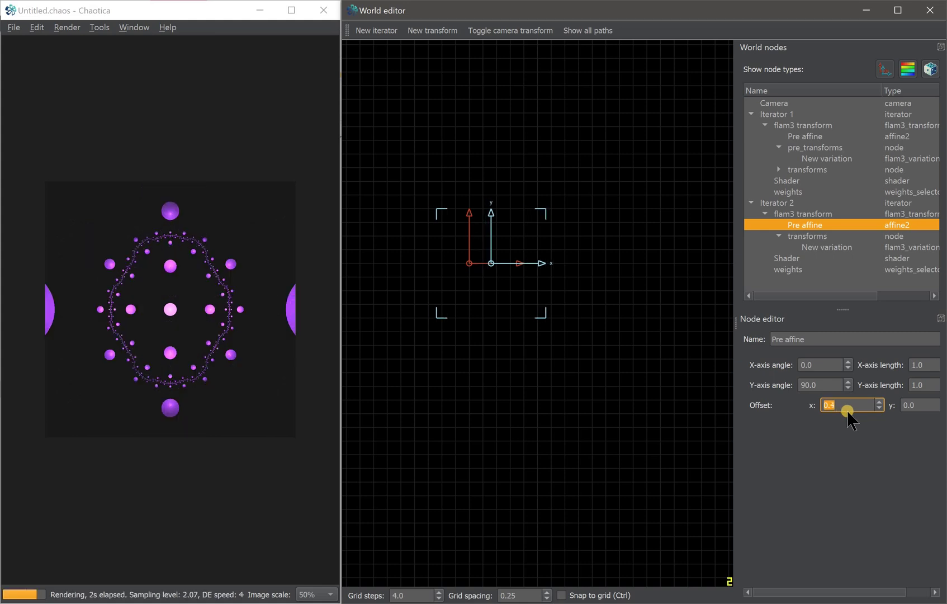
scroll(848, 411, "up", 1)
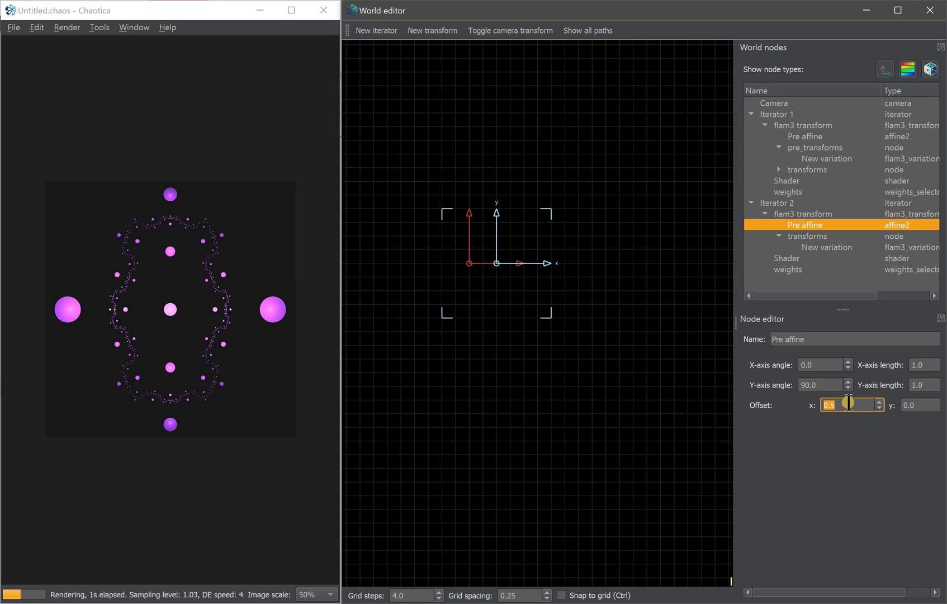
scroll(849, 403, "up", 1)
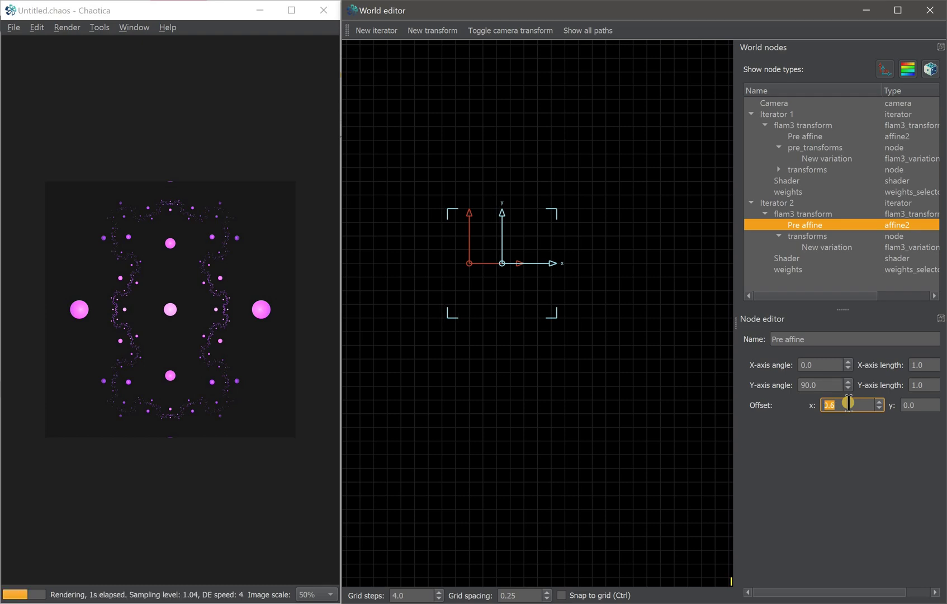
scroll(849, 404, "up", 2)
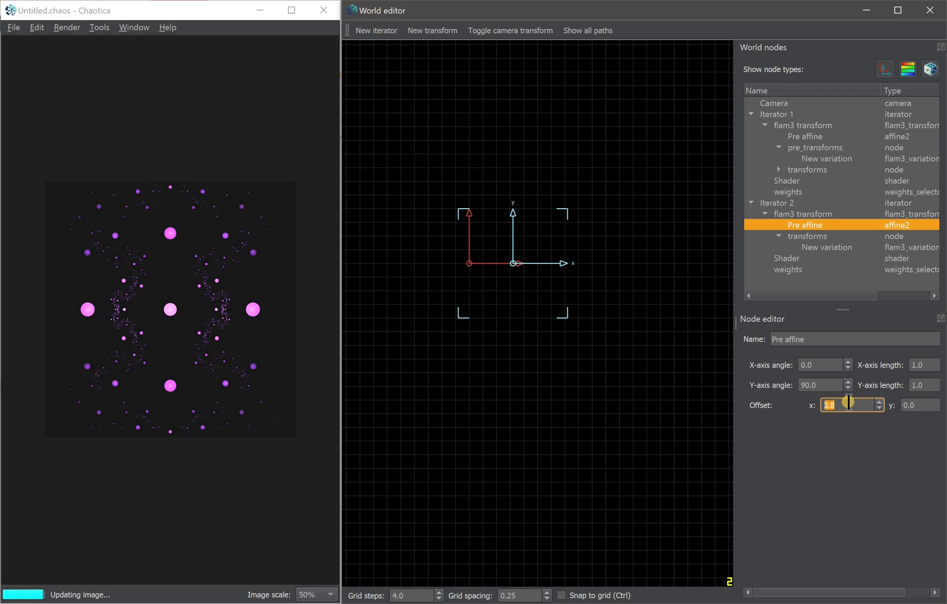
scroll(849, 402, "up", 4)
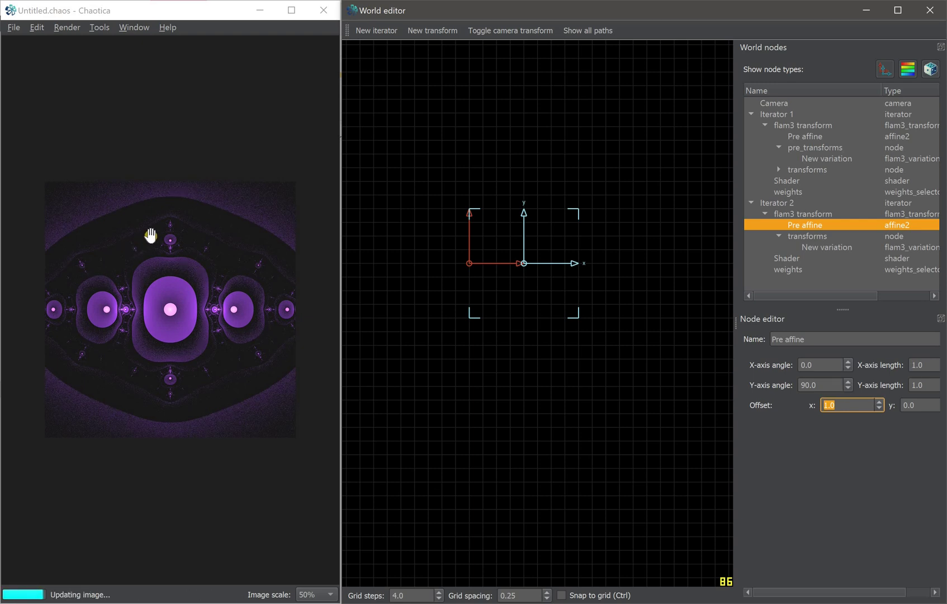
left_click(794, 269)
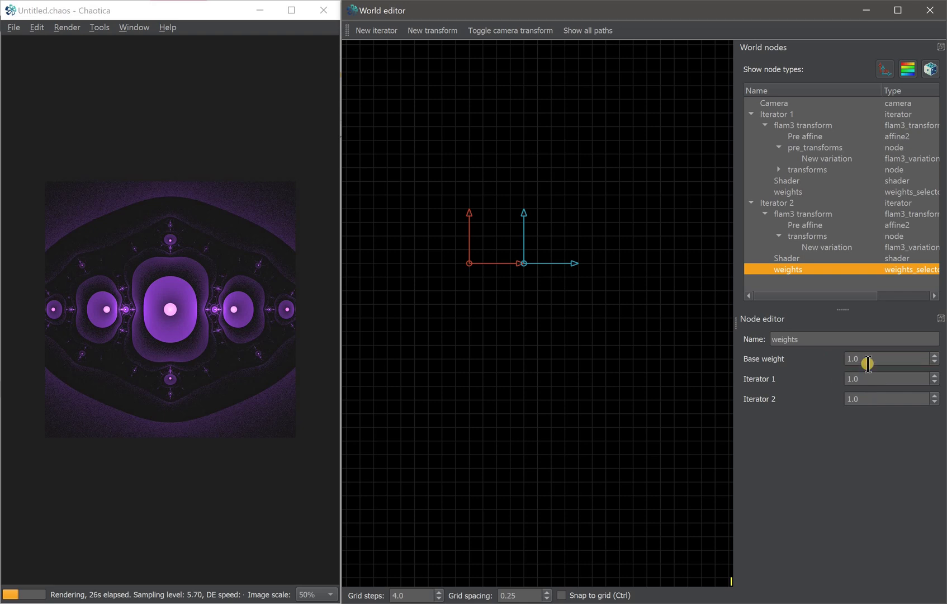
Set Iterator 2's base weight to 5 and maximize the Chaotica main window.
left_click_drag(858, 357, 850, 358)
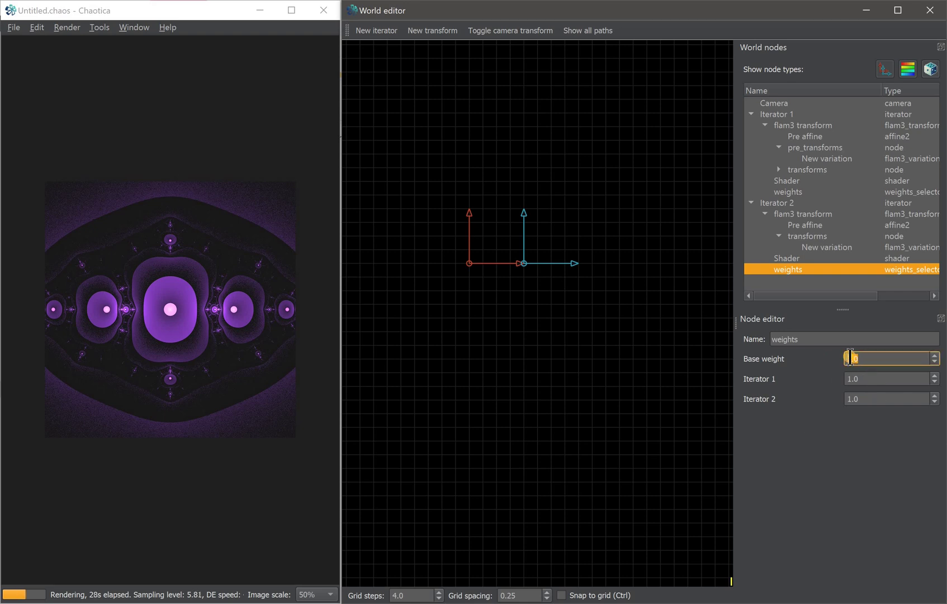
type("5")
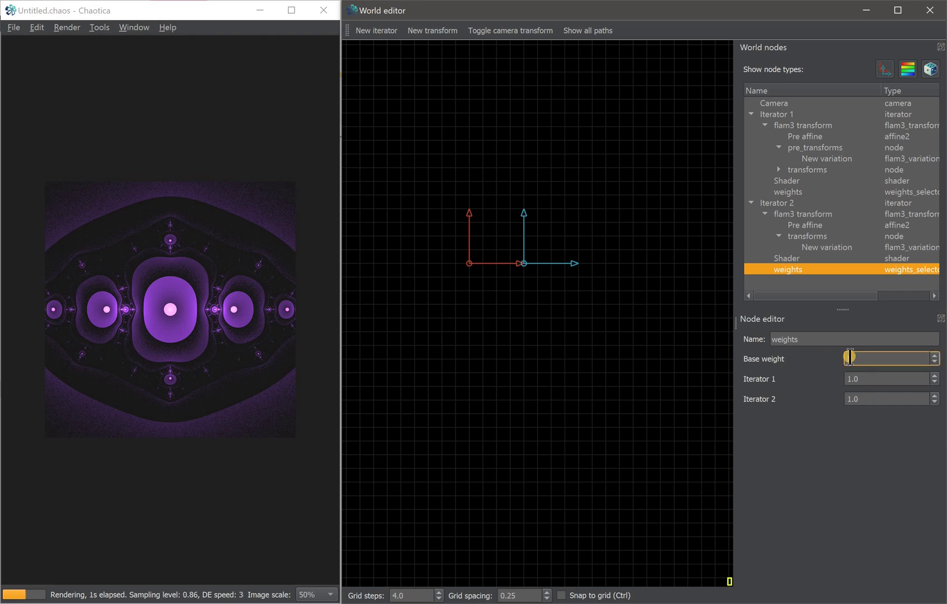
key("Return")
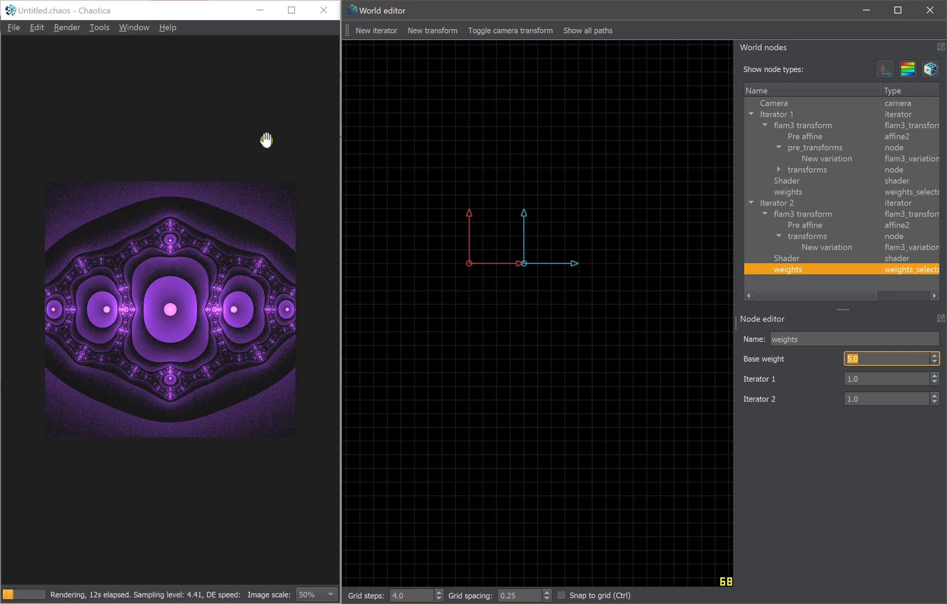
left_click(291, 10)
Show the Random world generator, generate random palettes, and set Colour nodes to 20.
left_click(129, 26)
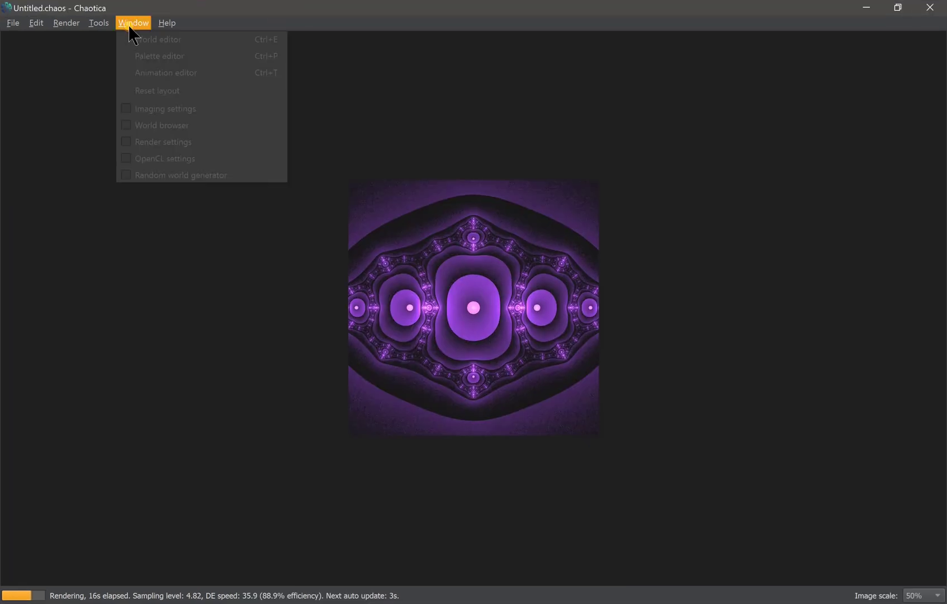
left_click(145, 168)
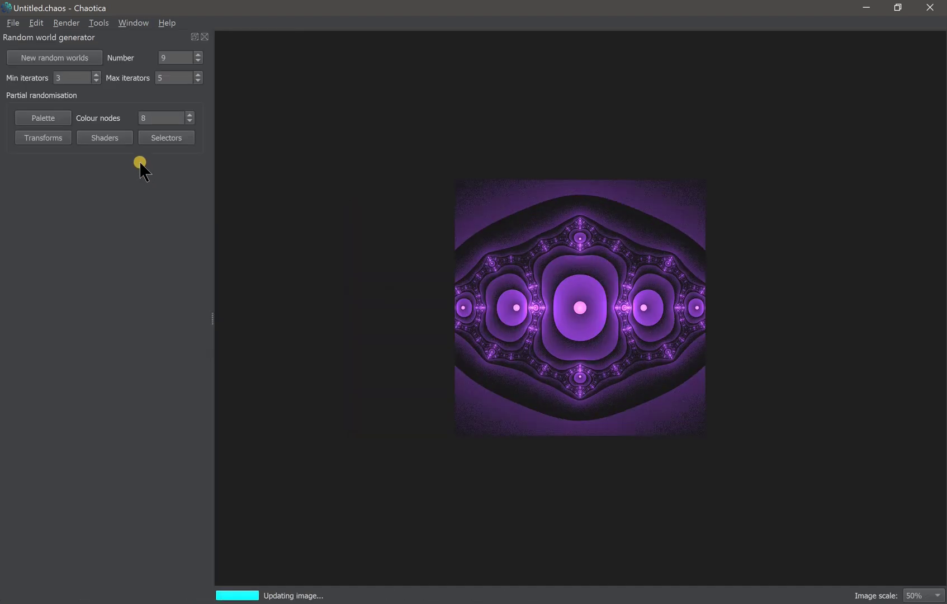
left_click(62, 121)
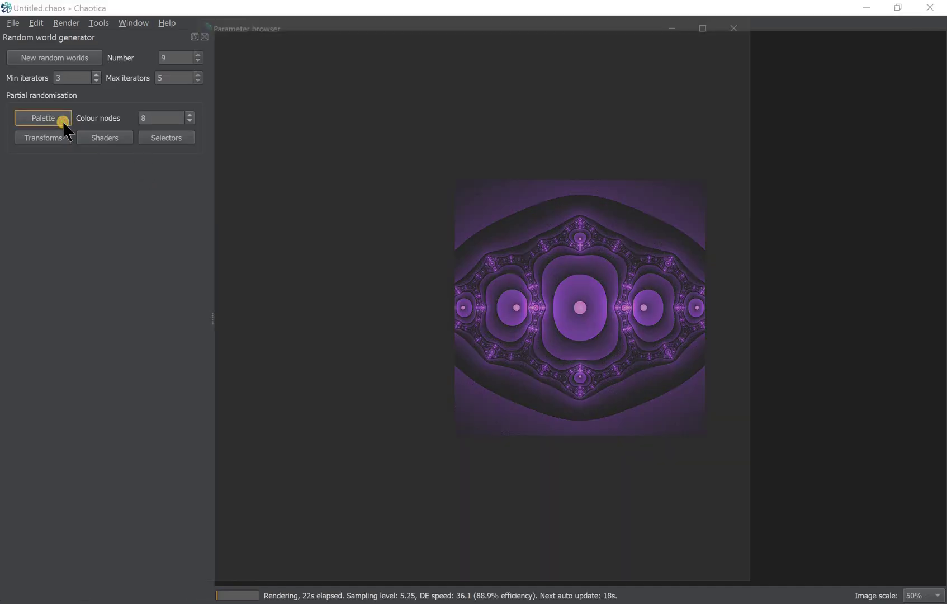
left_click(159, 117)
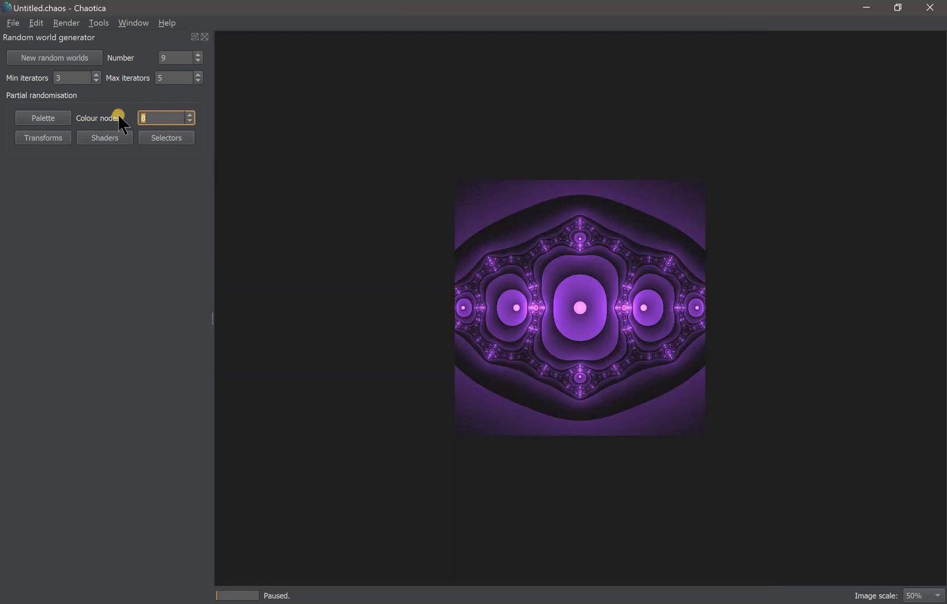
type("20")
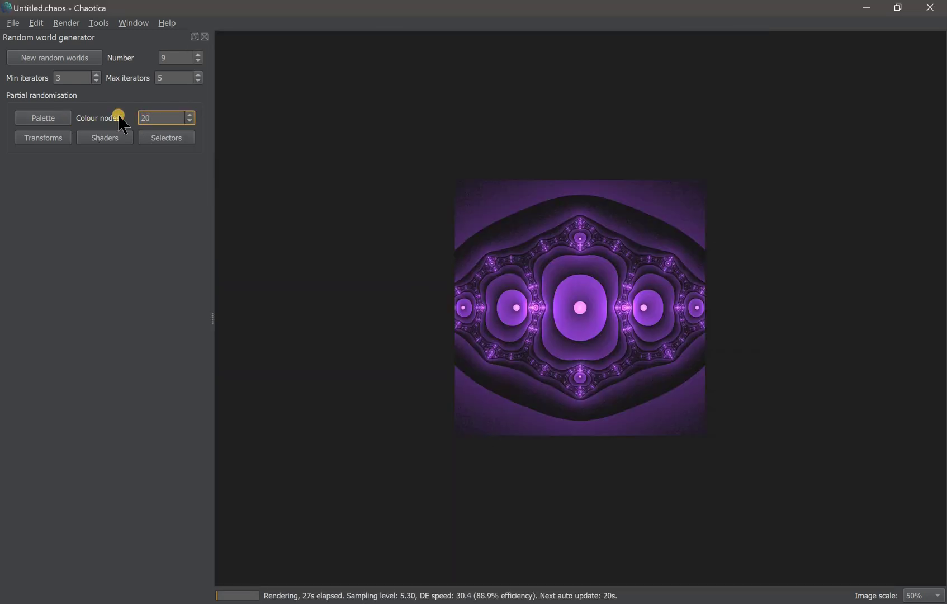
Cycle random shader and palette variations until a dark red, orange and green scheme appears.
left_click(115, 142)
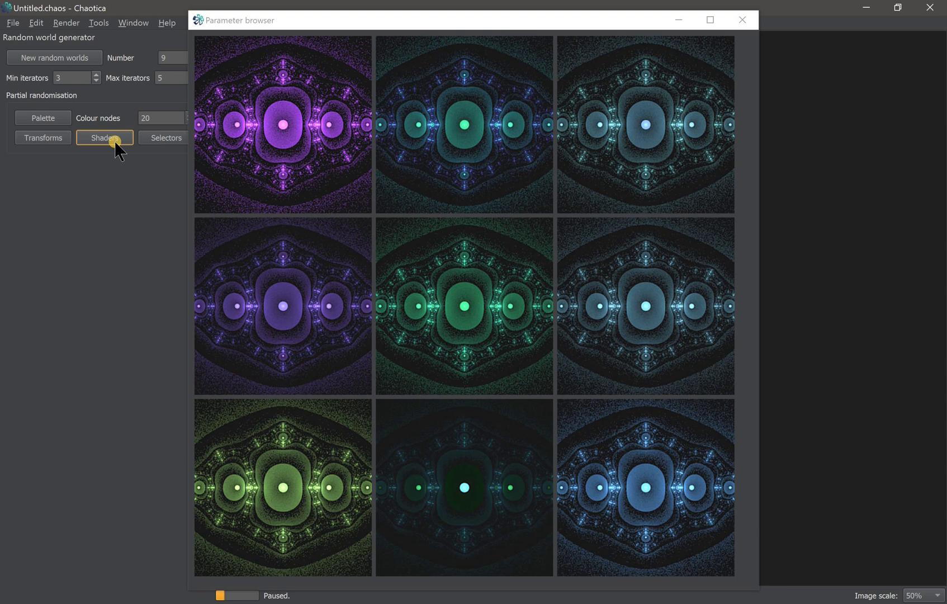
left_click(114, 142)
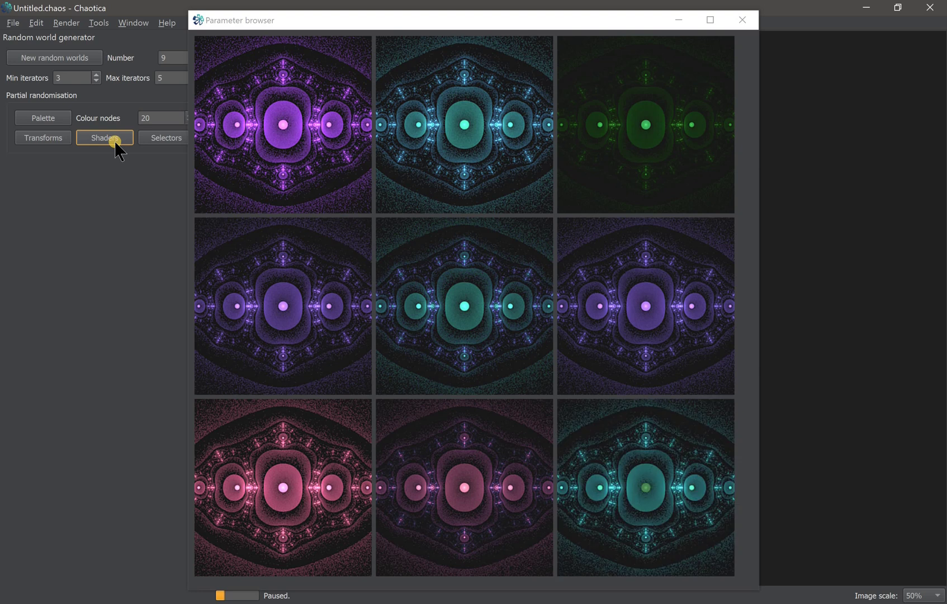
left_click(38, 113)
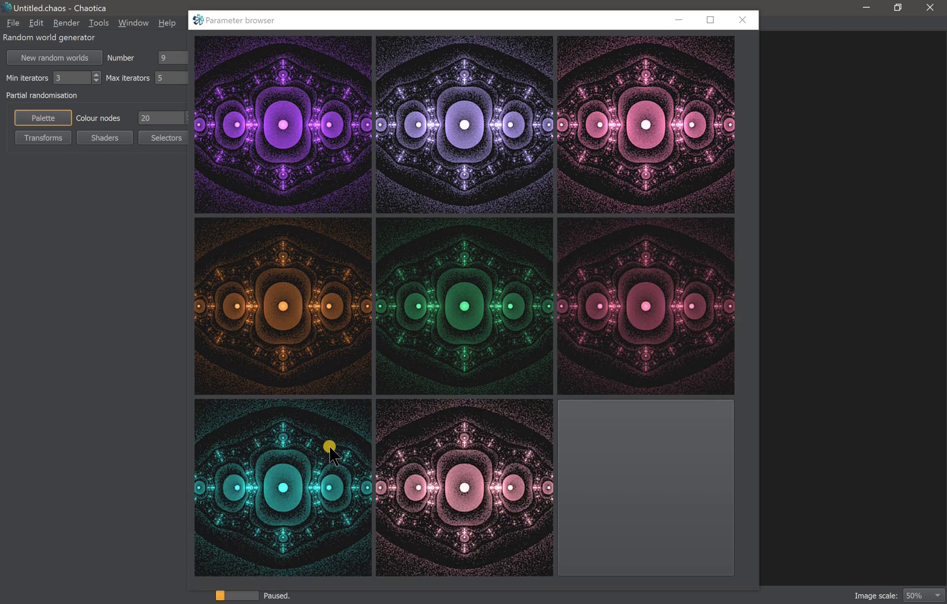
left_click(330, 447)
left_click(105, 138)
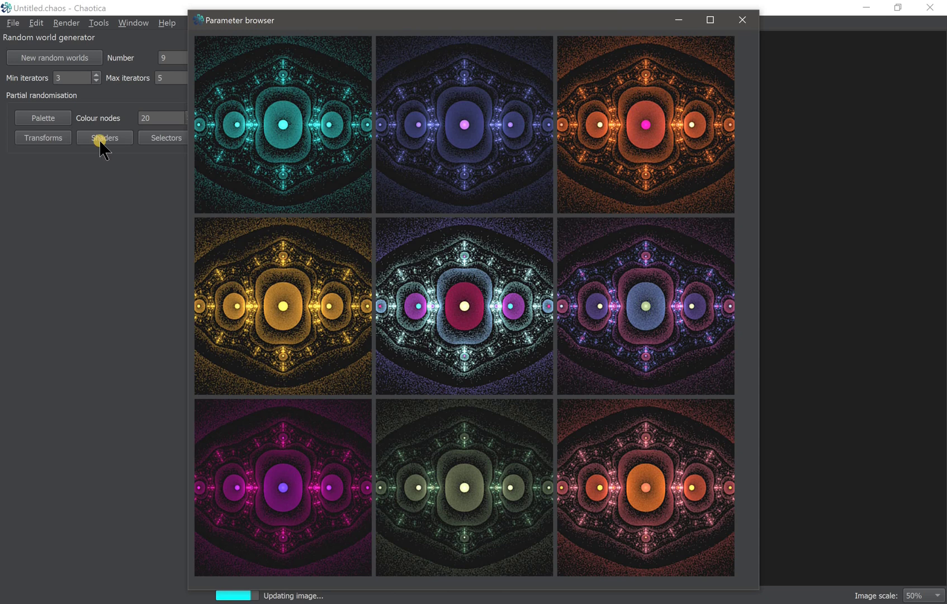
left_click(106, 137)
left_click(106, 138)
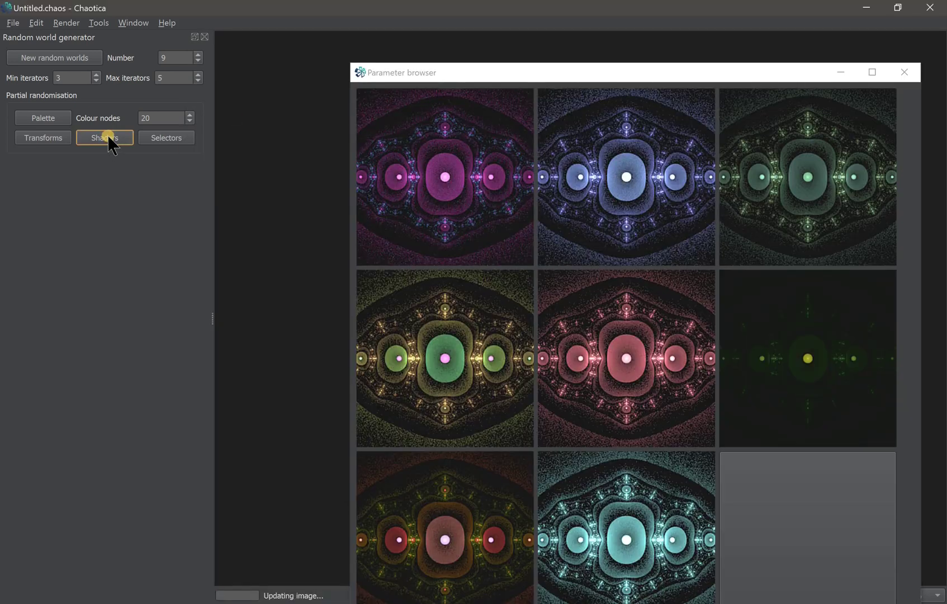
Set the render size to 900 by 1350 with the aspect ratio locked.
left_click(904, 72)
left_click(133, 23)
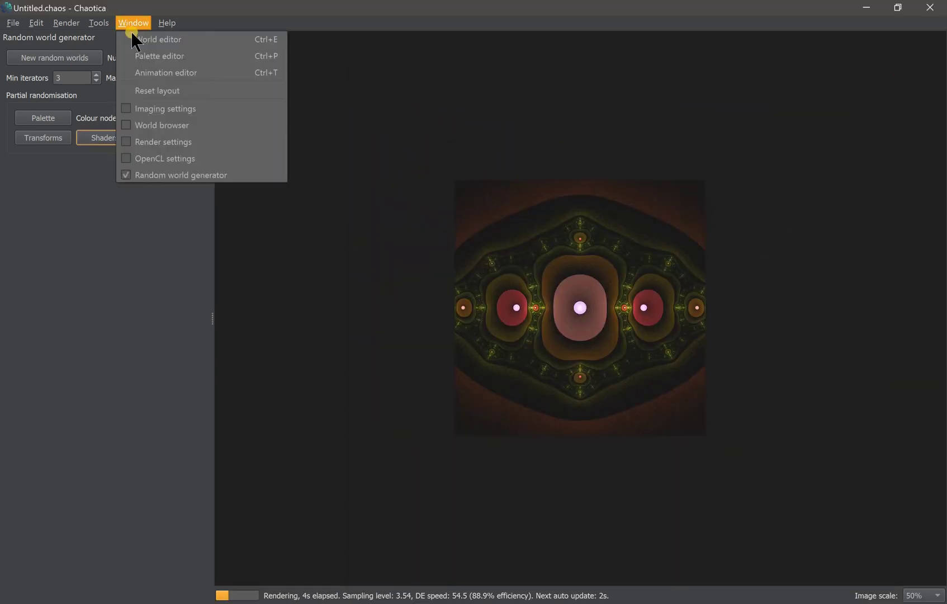
left_click(168, 112)
left_click(133, 23)
left_click(168, 146)
left_click(2, 70)
type("900")
key("Tab")
type("1350")
left_click(11, 91)
left_click(95, 73)
left_click(205, 37)
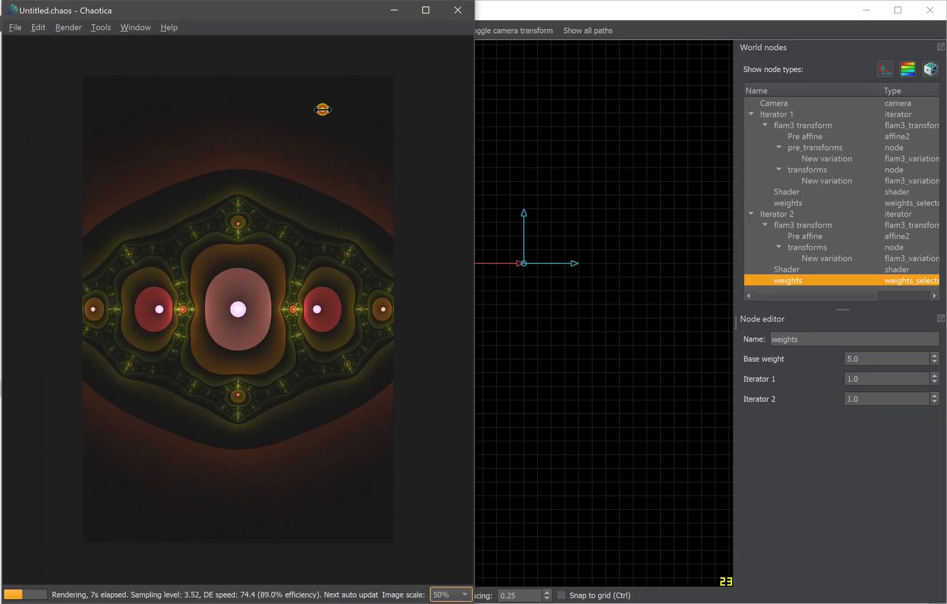
Narrow the main window beside the World editor and rotate the camera to 45°.
left_click_drag(323, 110, 337, 110)
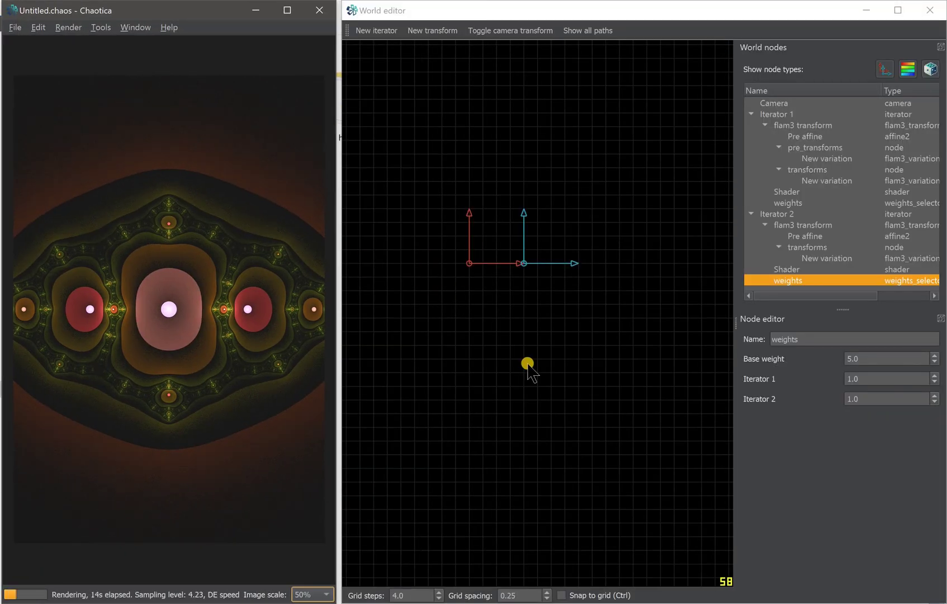
left_click(794, 103)
key("Tab")
type("45")
key("Return")
Switch Iterator 1's variation to blob, with blob_waves set to 4.
left_click(831, 257)
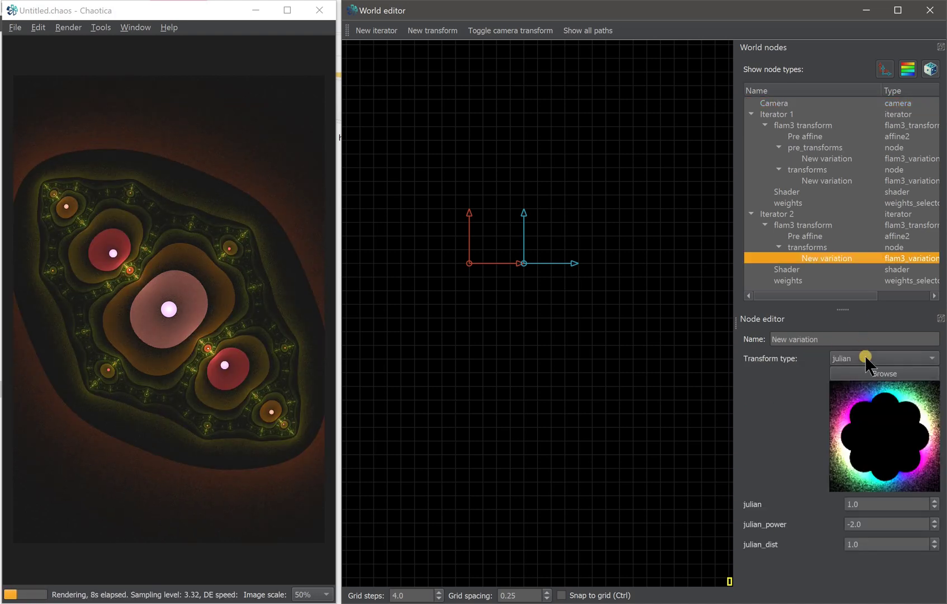
left_click(865, 356)
left_click(802, 394)
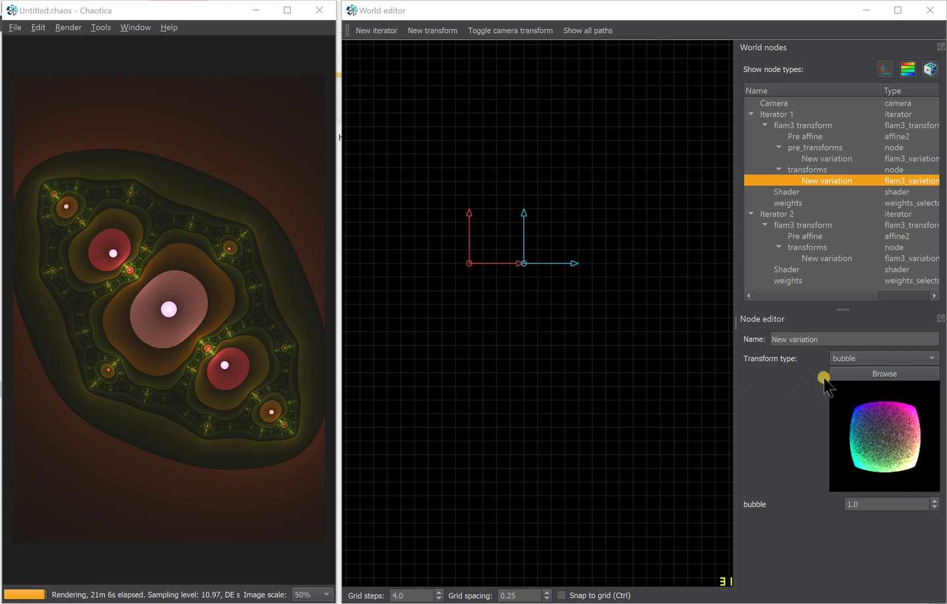
left_click(868, 361)
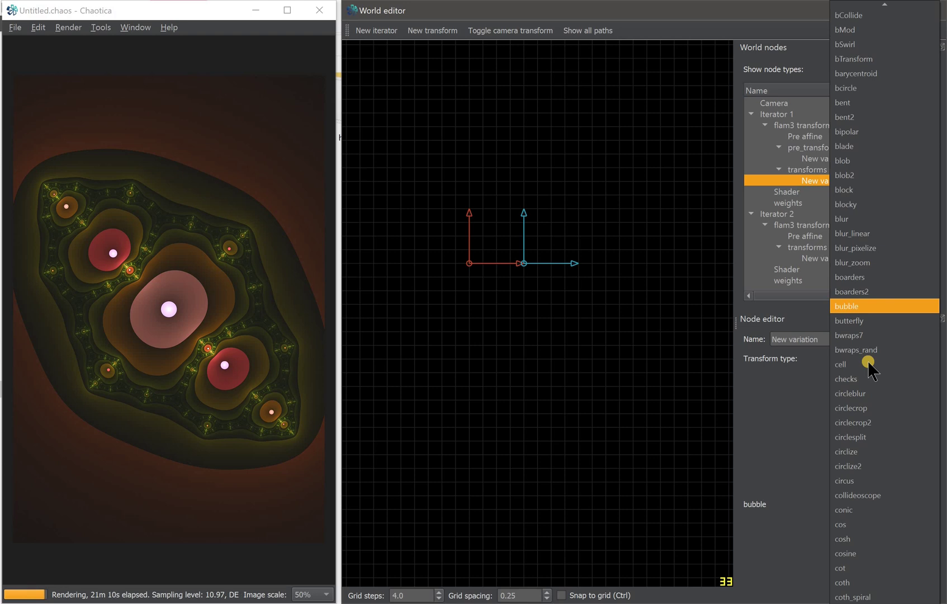
left_click(884, 161)
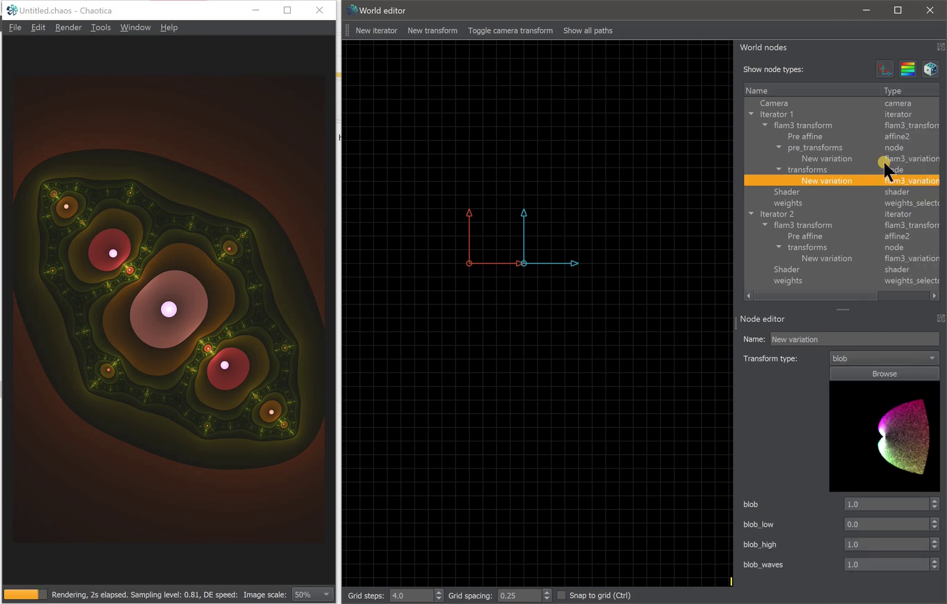
scroll(847, 564, "up", 3)
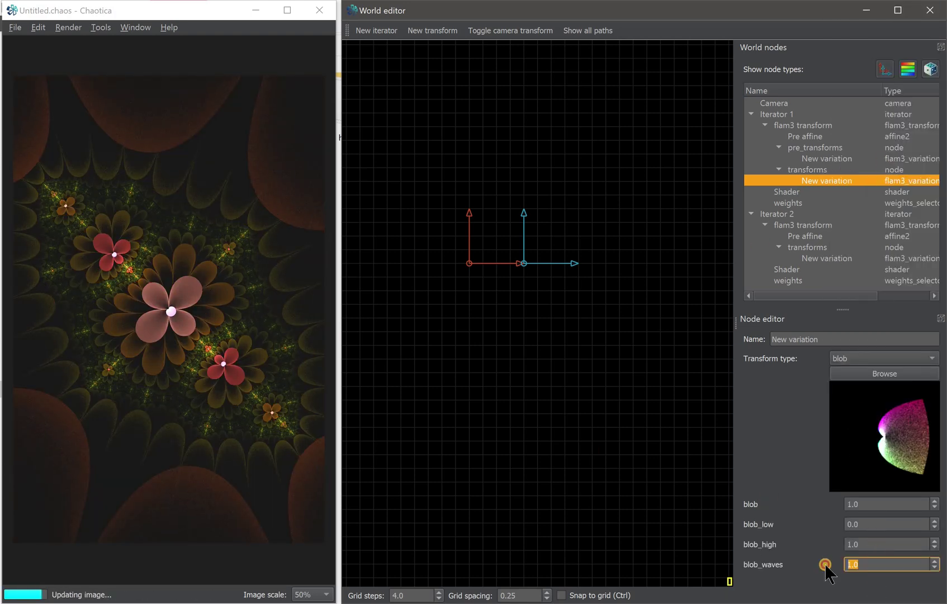
Try butterfly and loonie3 as Iterator 1's variation, finally settling on square.
left_click(872, 356)
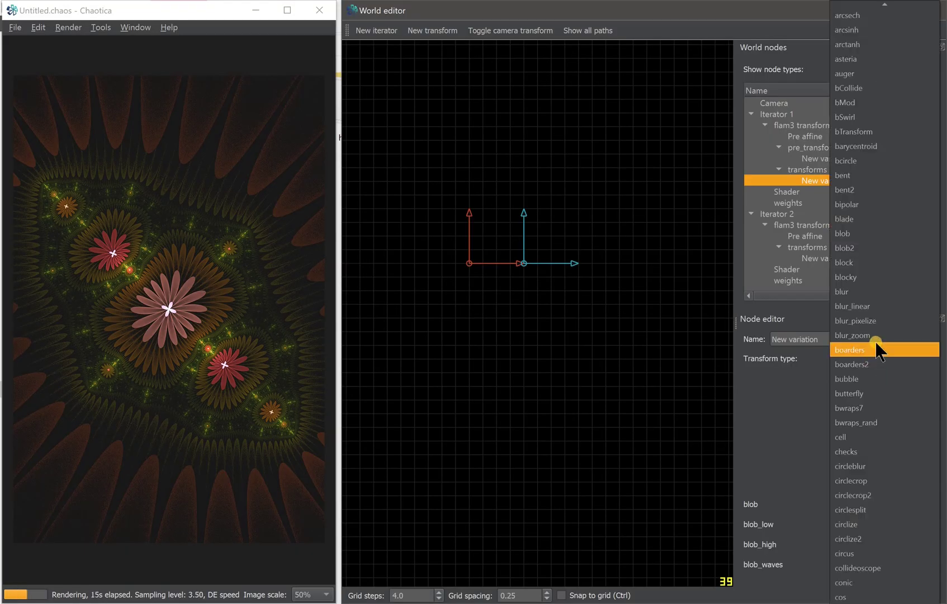
left_click(872, 392)
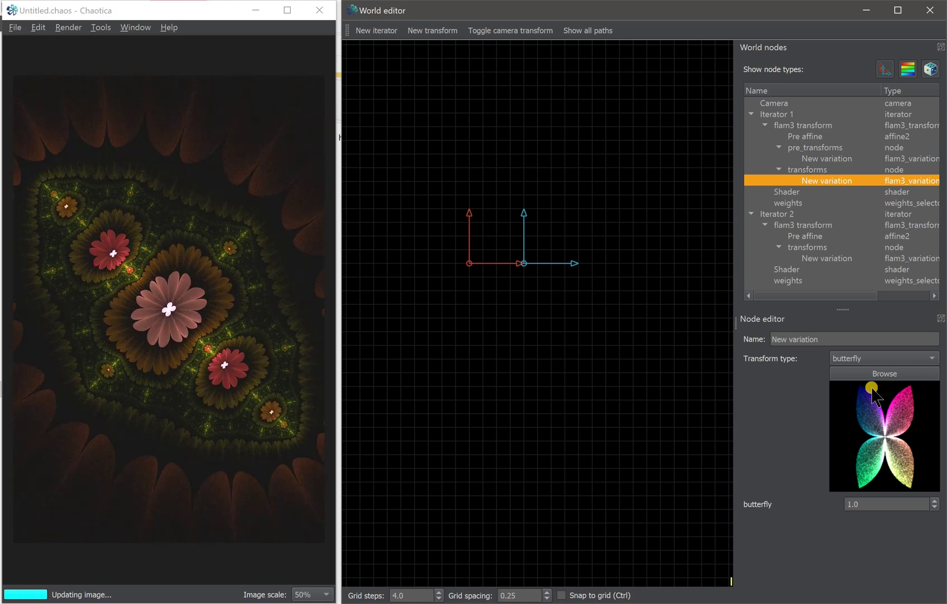
left_click(890, 358)
scroll(889, 425, "down", 20)
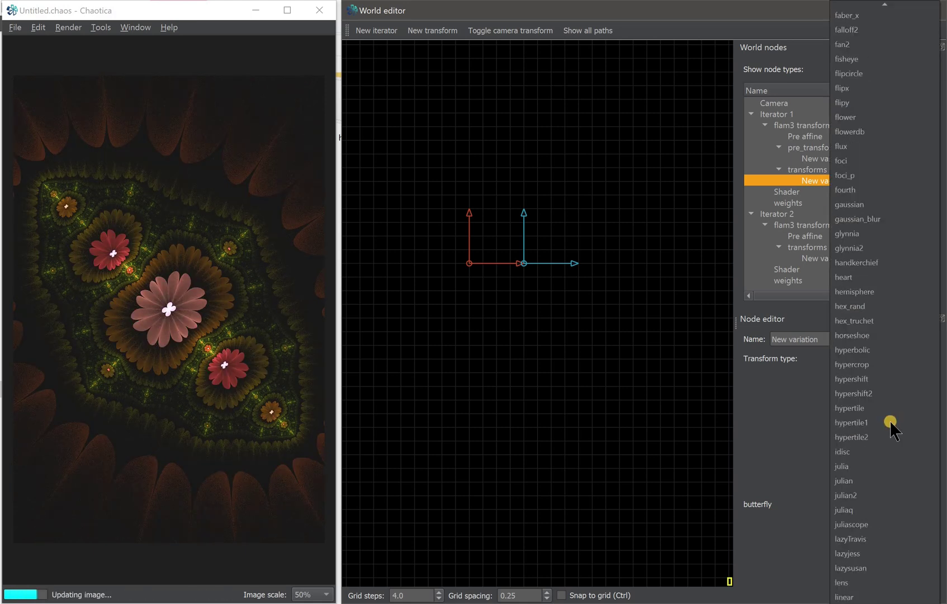
left_click(889, 437)
scroll(909, 358, "down", 2)
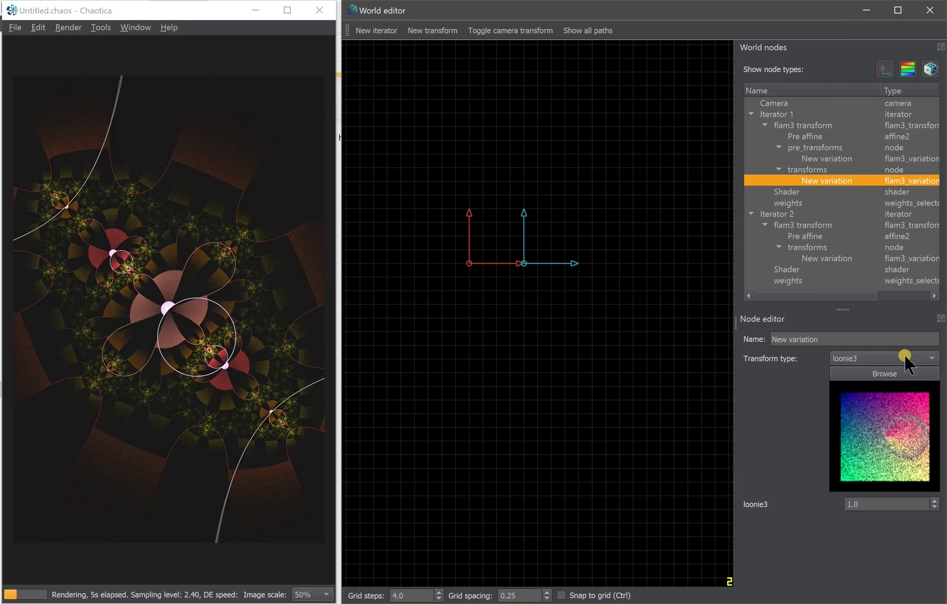
left_click(904, 354)
scroll(895, 430, "down", 5)
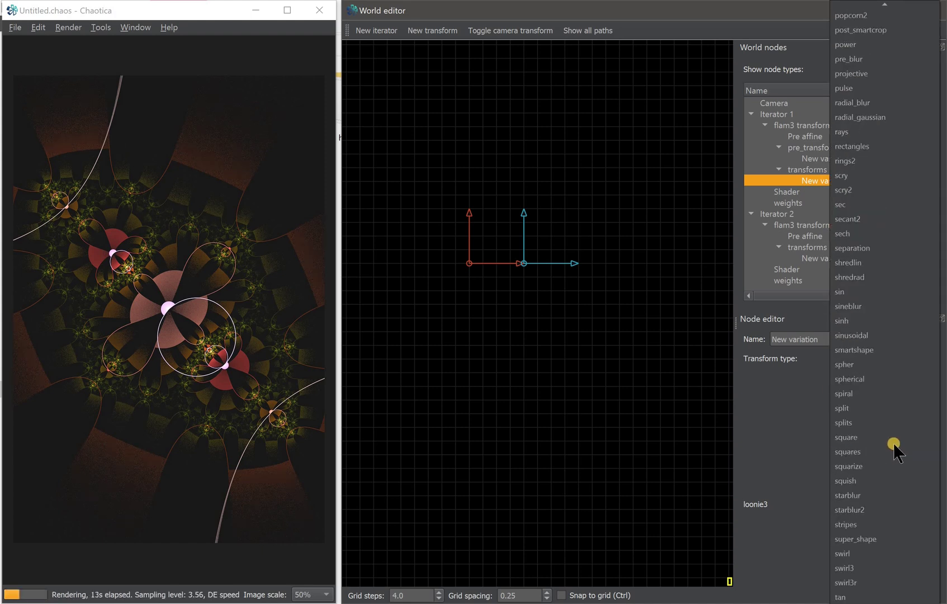
left_click(898, 395)
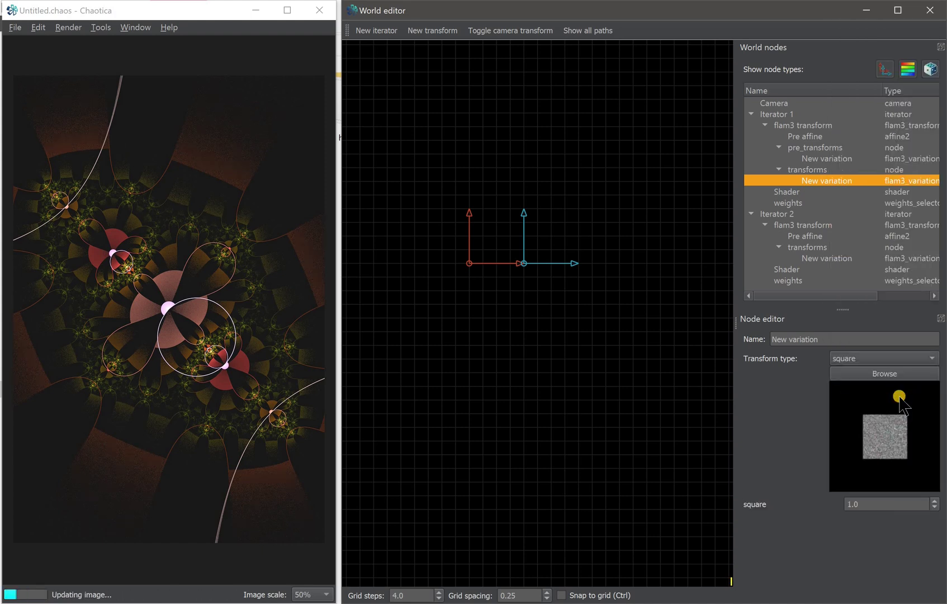